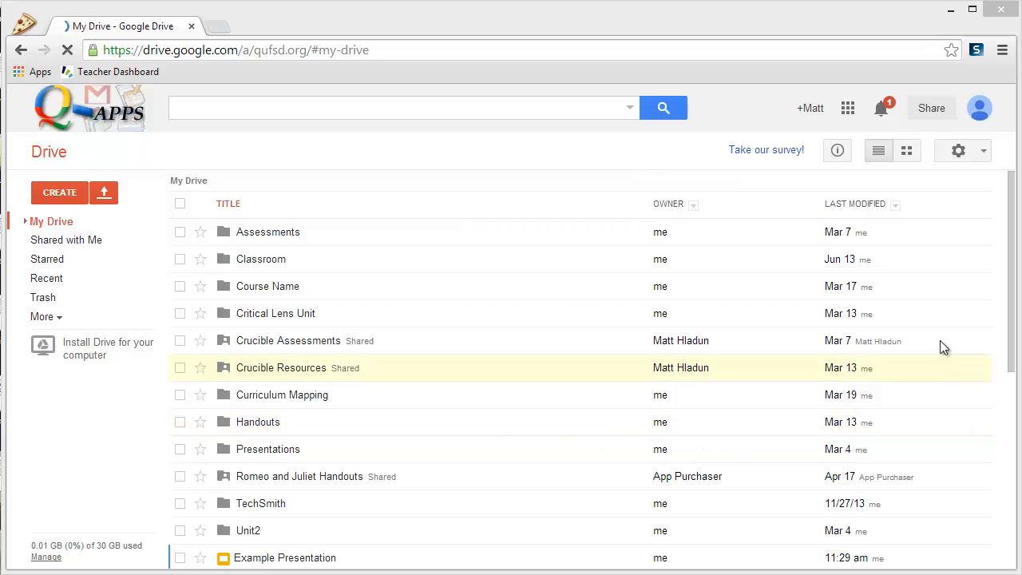
- Share Example Presentation and Historical Newsletter with the personal Gmail address as editor
left_click_drag(1010, 309, 993, 476)
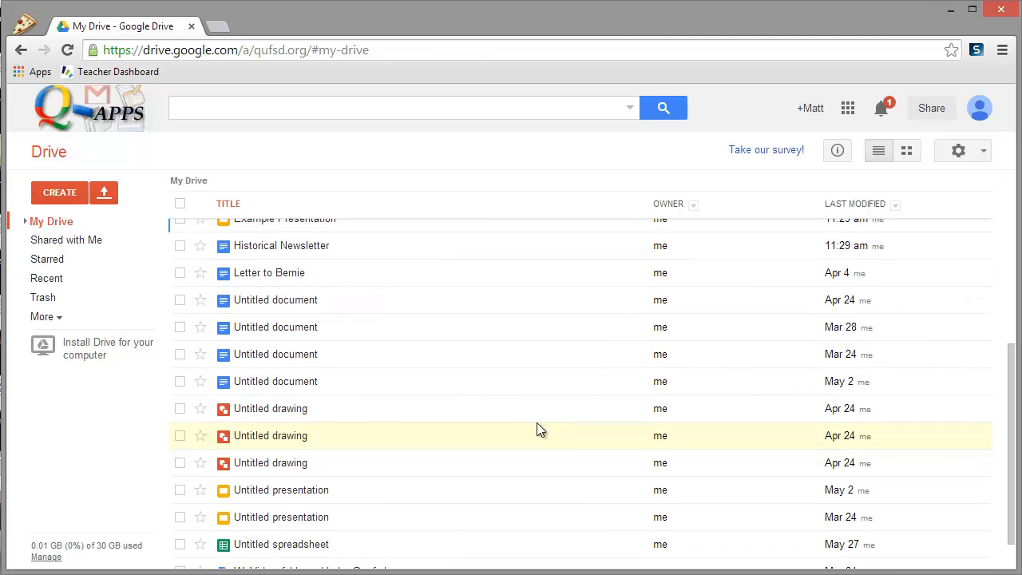
scroll(254, 319, "up", 1)
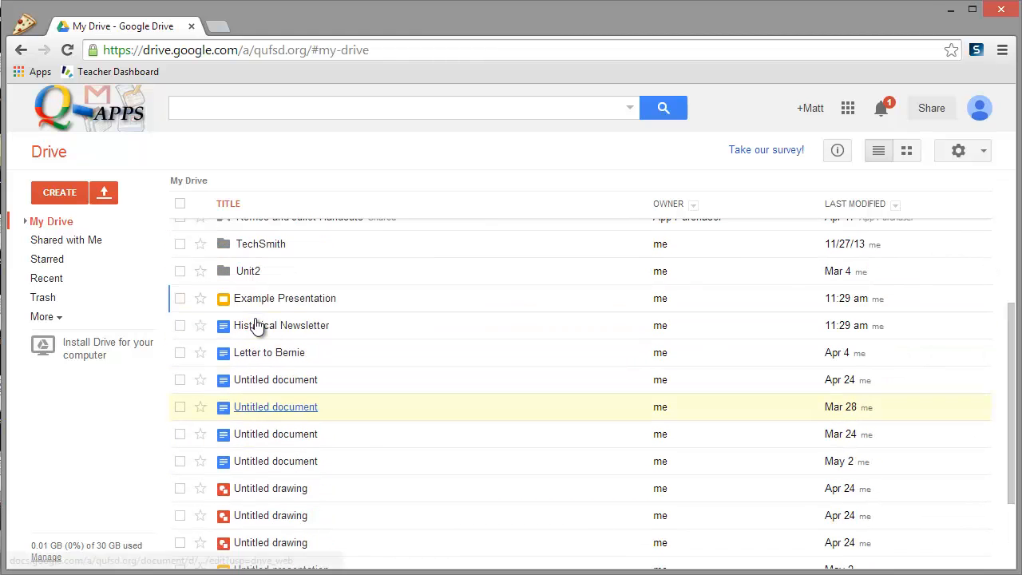
left_click(180, 298)
left_click(180, 326)
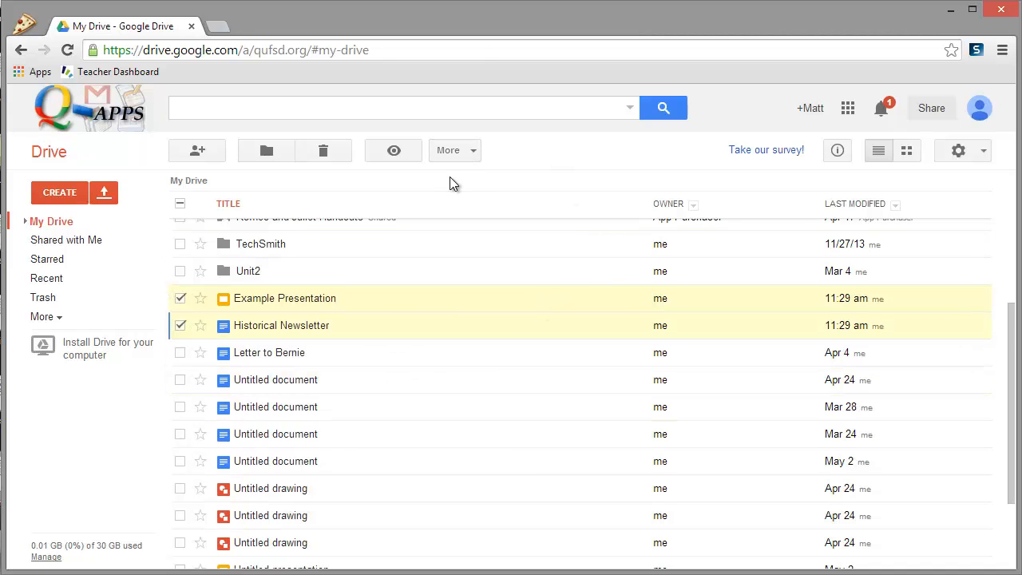
left_click(468, 155)
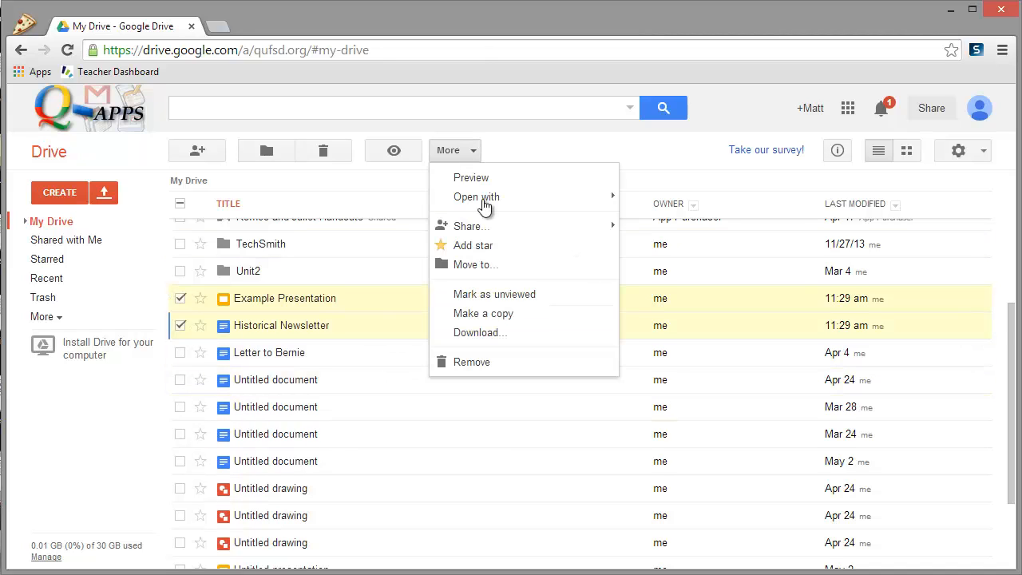
mouse_move(506, 229)
left_click(675, 233)
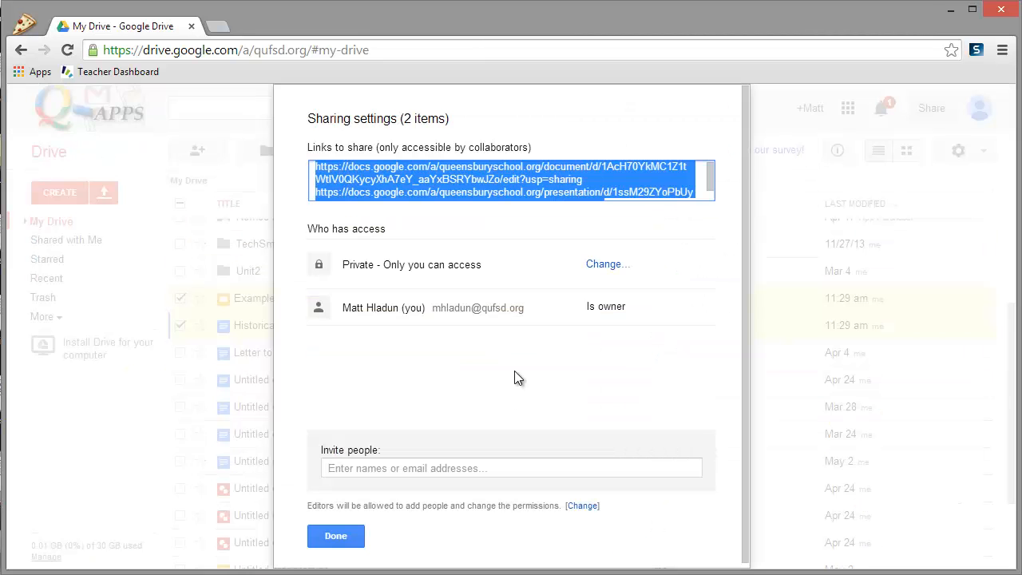
left_click(384, 468)
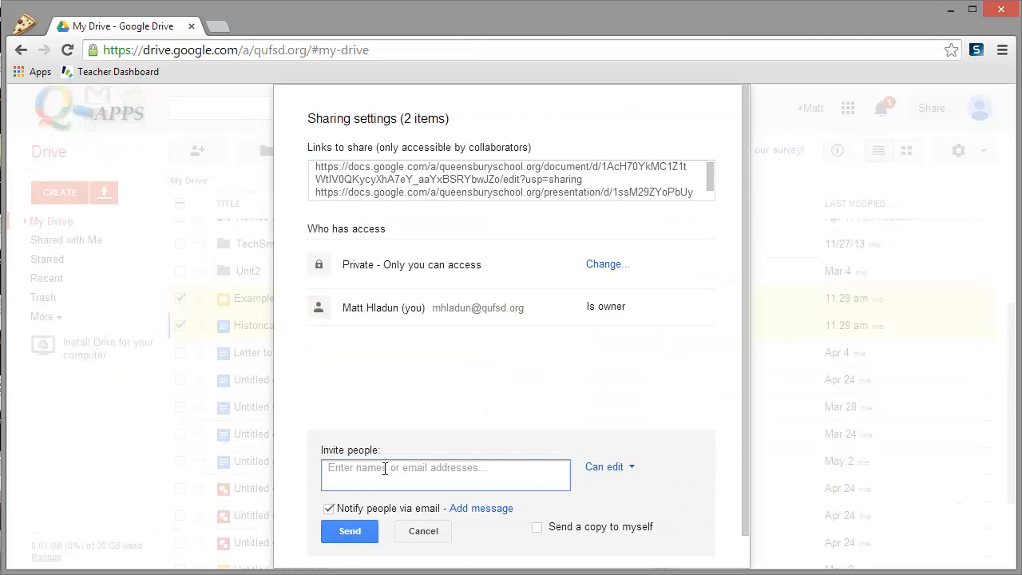
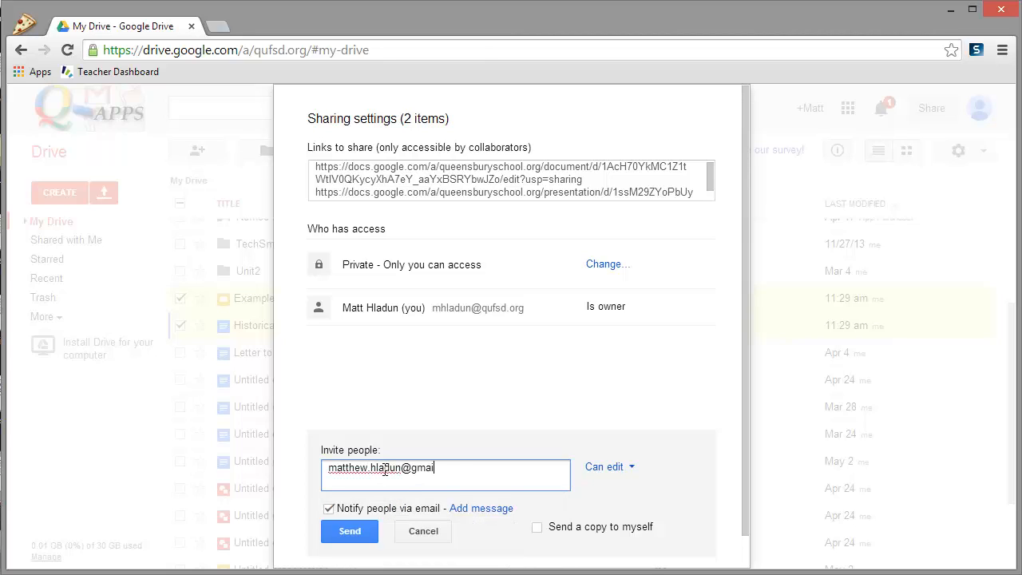
left_click(365, 541)
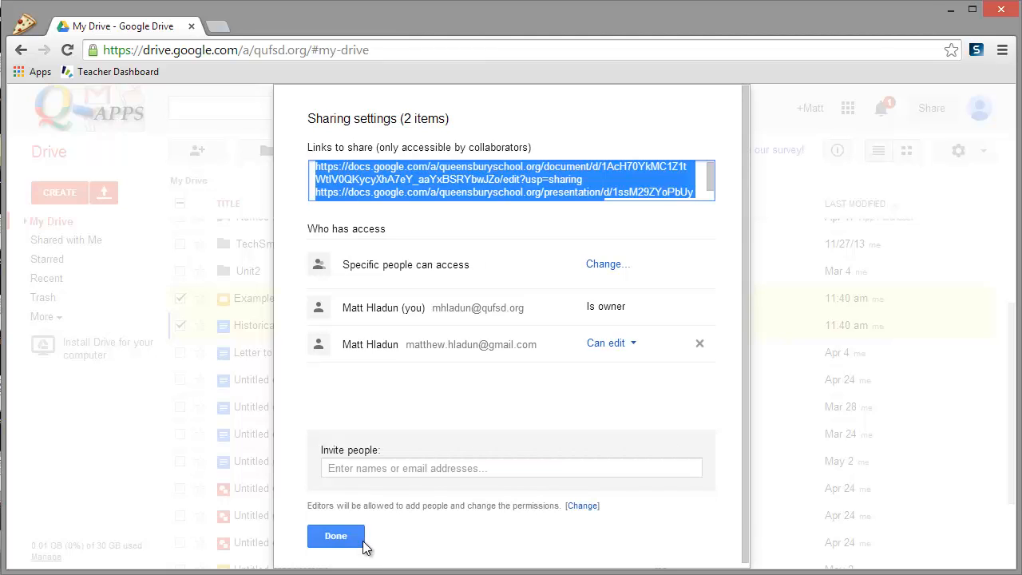
left_click(363, 543)
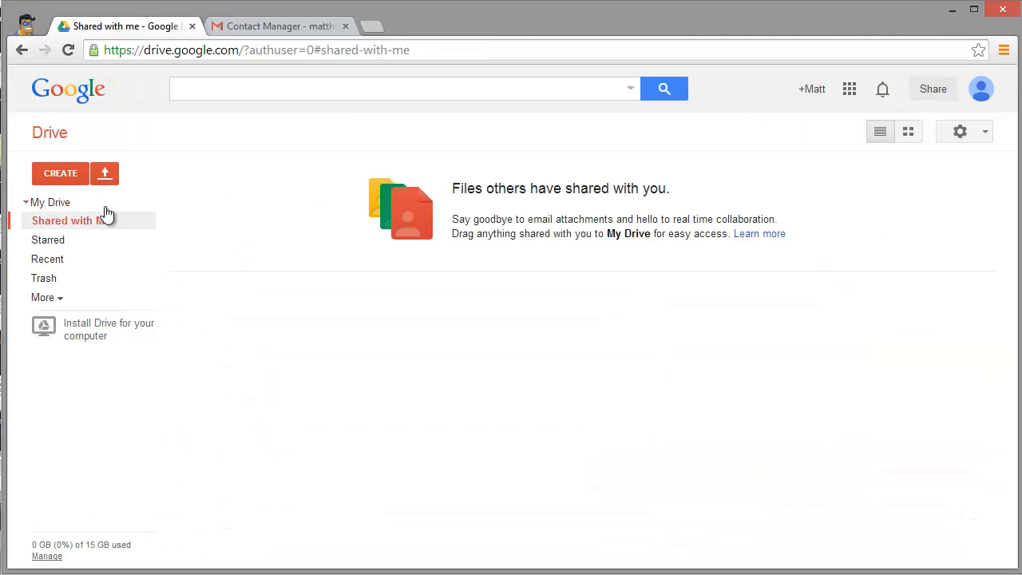
left_click(68, 50)
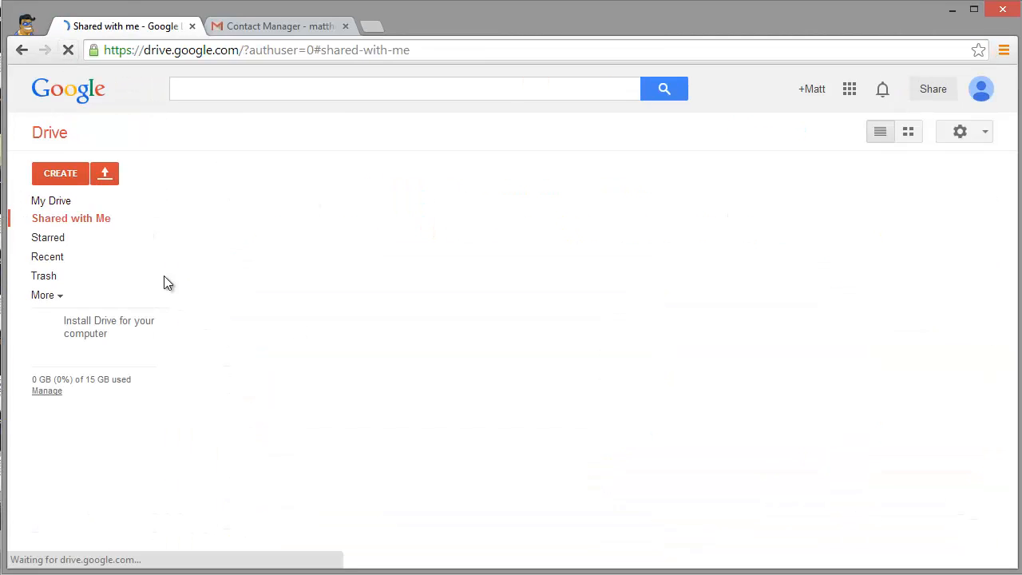
left_click(102, 228)
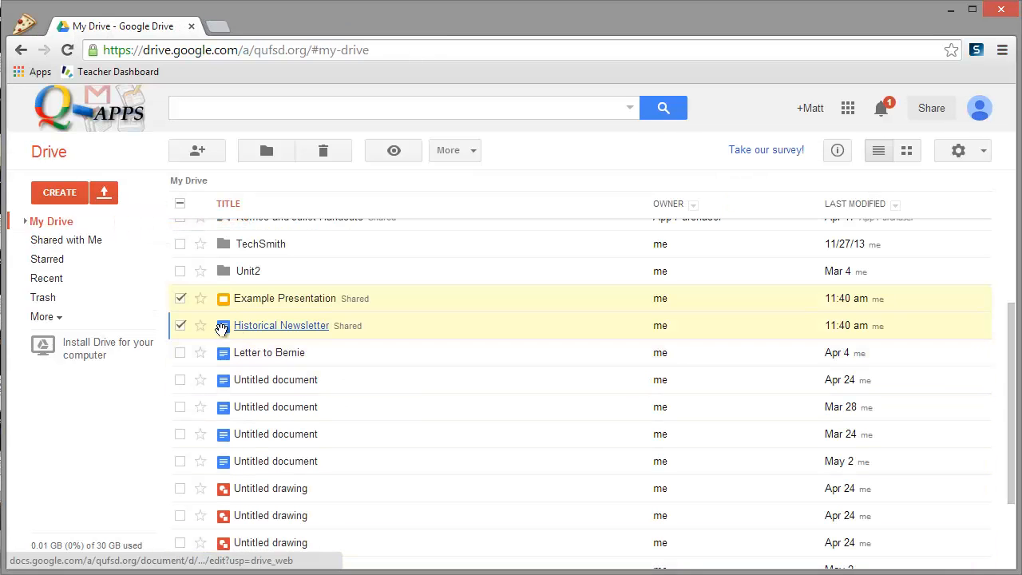
left_click(453, 150)
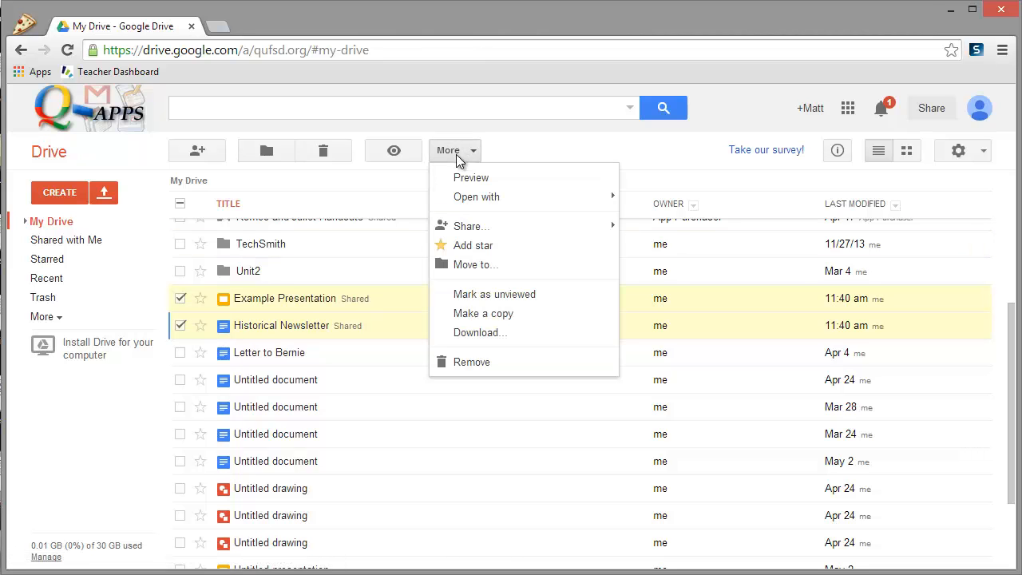
mouse_move(548, 226)
left_click(688, 232)
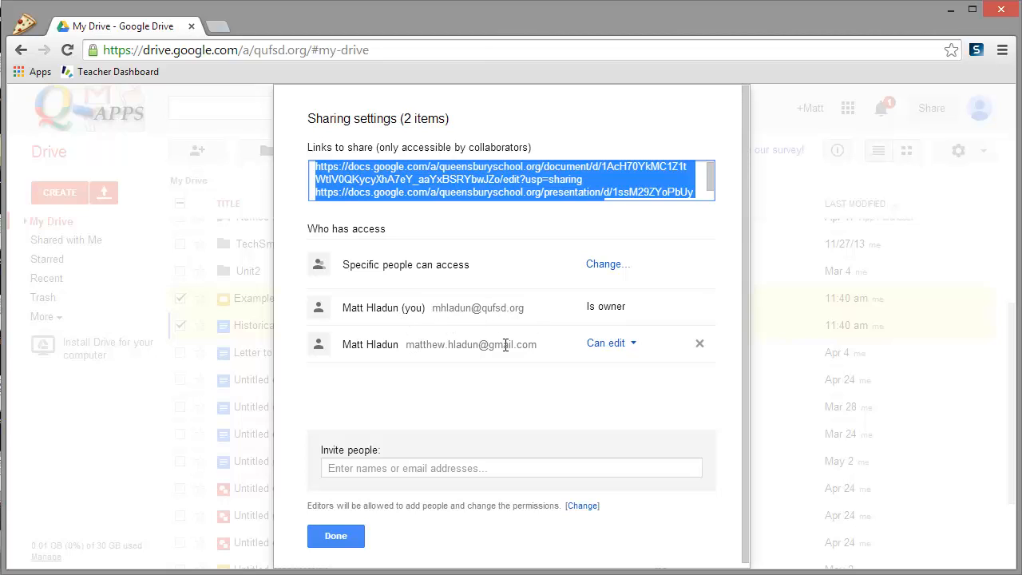
left_click(634, 346)
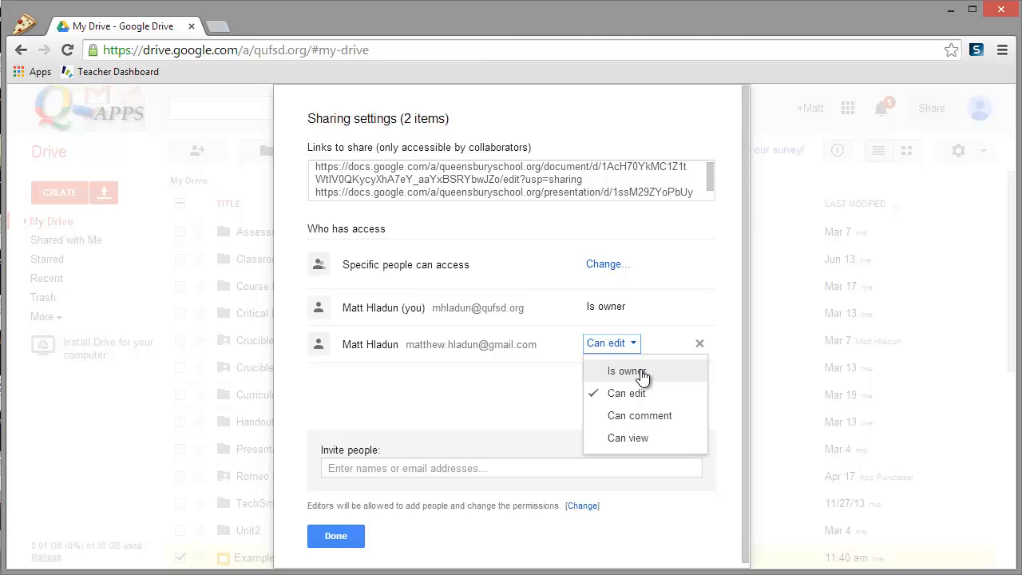
left_click(644, 371)
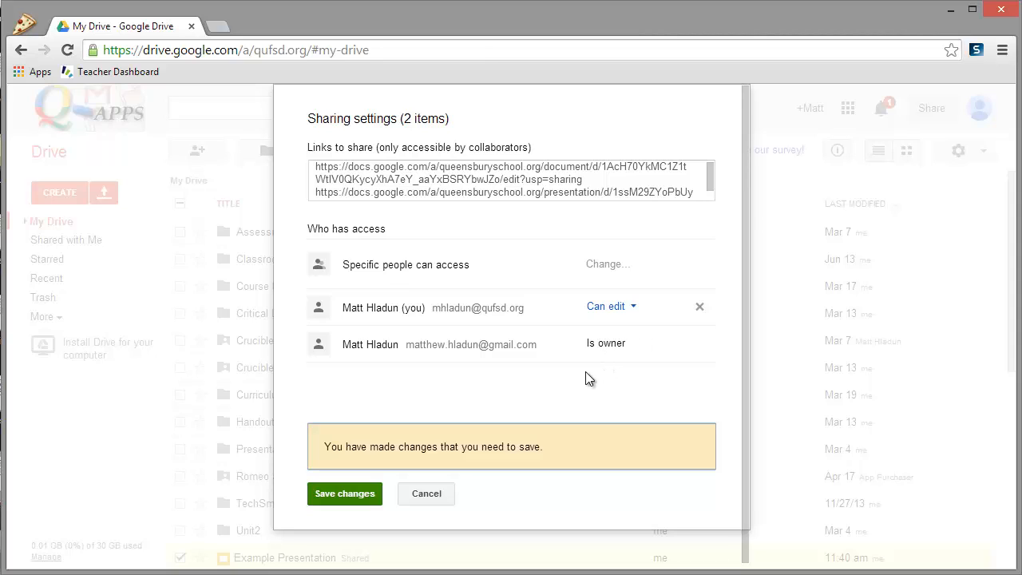
left_click(349, 491)
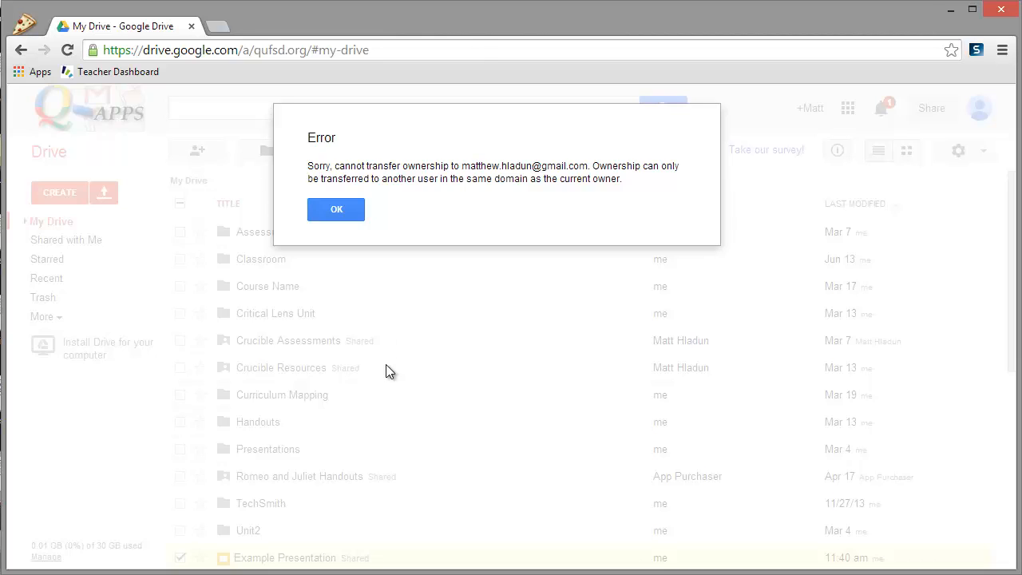
left_click(343, 214)
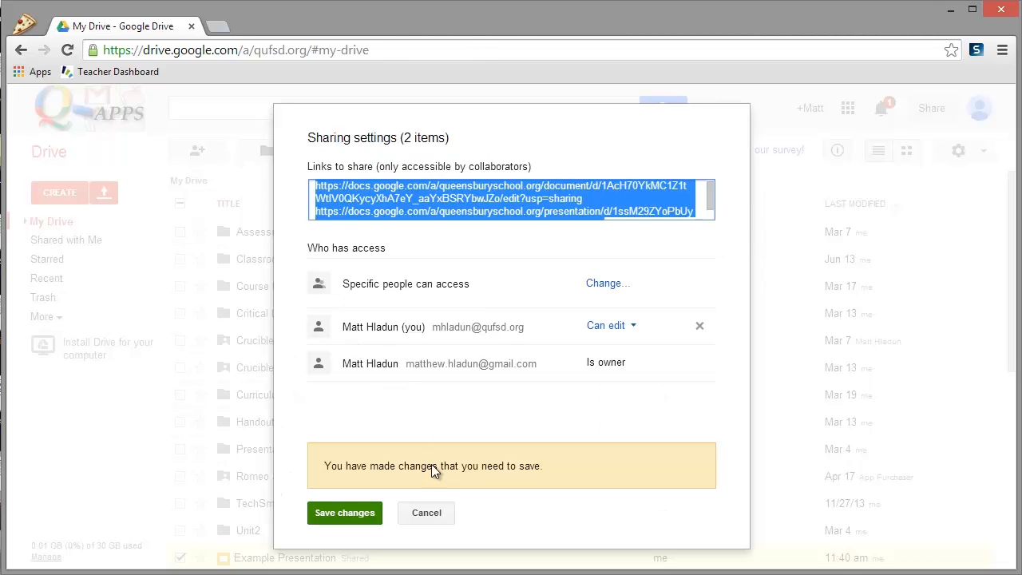
left_click(441, 515)
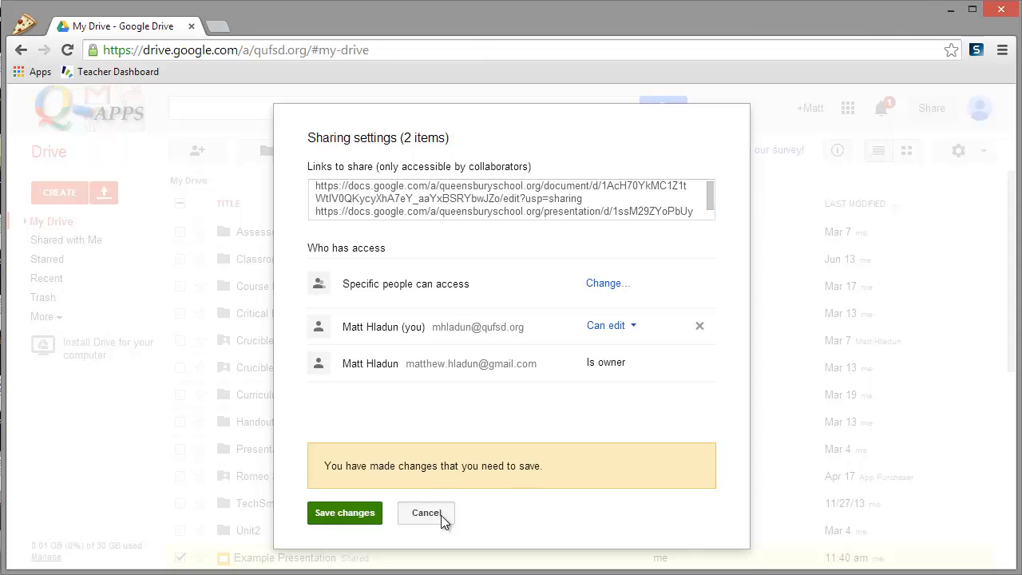
left_click(335, 554)
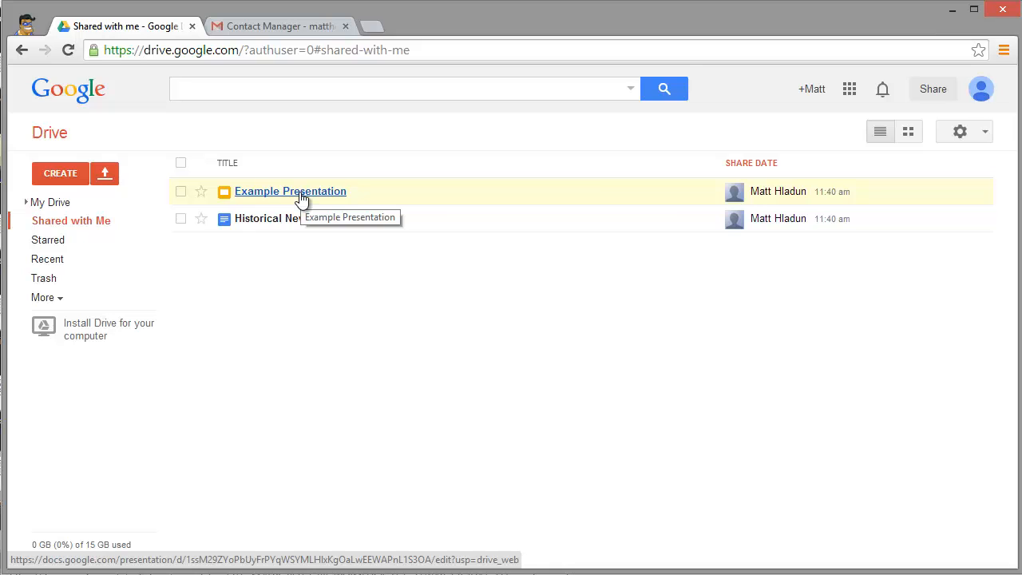
- Open Example Presentation from the personal Drive's Shared with me list
left_click(301, 197)
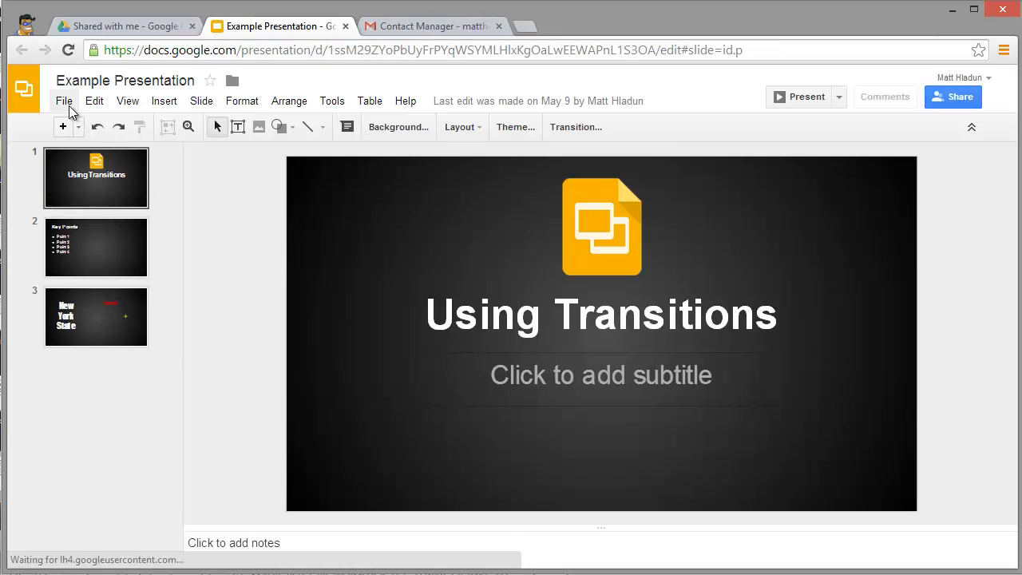
- Make a copy of Example Presentation, then close both the original and copy tabs
left_click(64, 101)
left_click(112, 228)
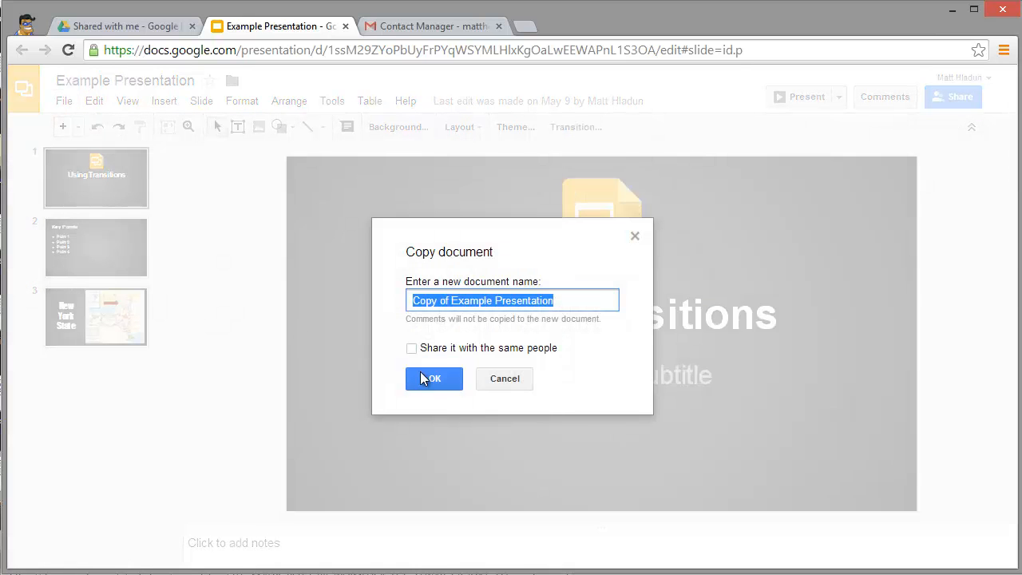
left_click(440, 378)
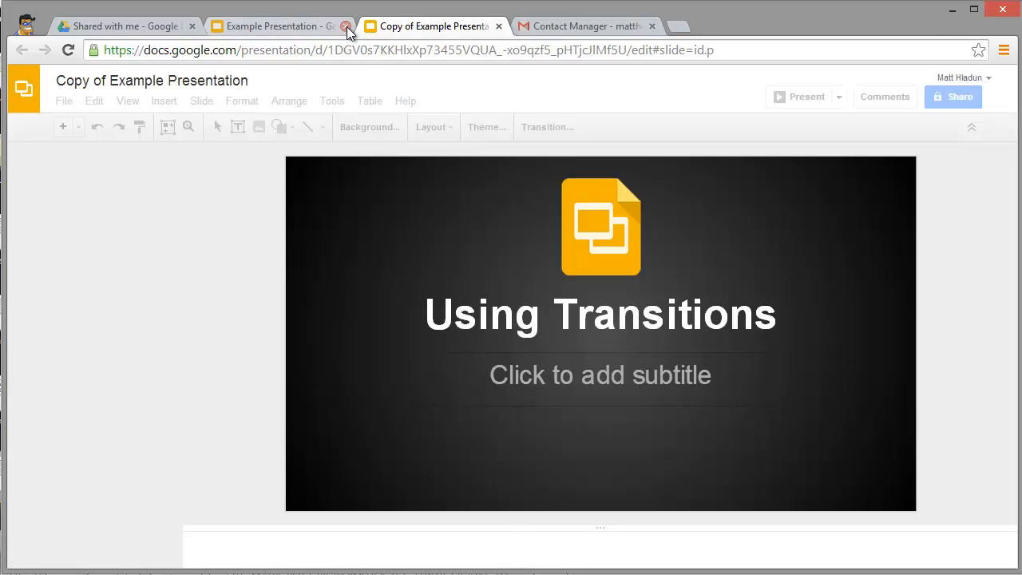
left_click(345, 26)
left_click(344, 25)
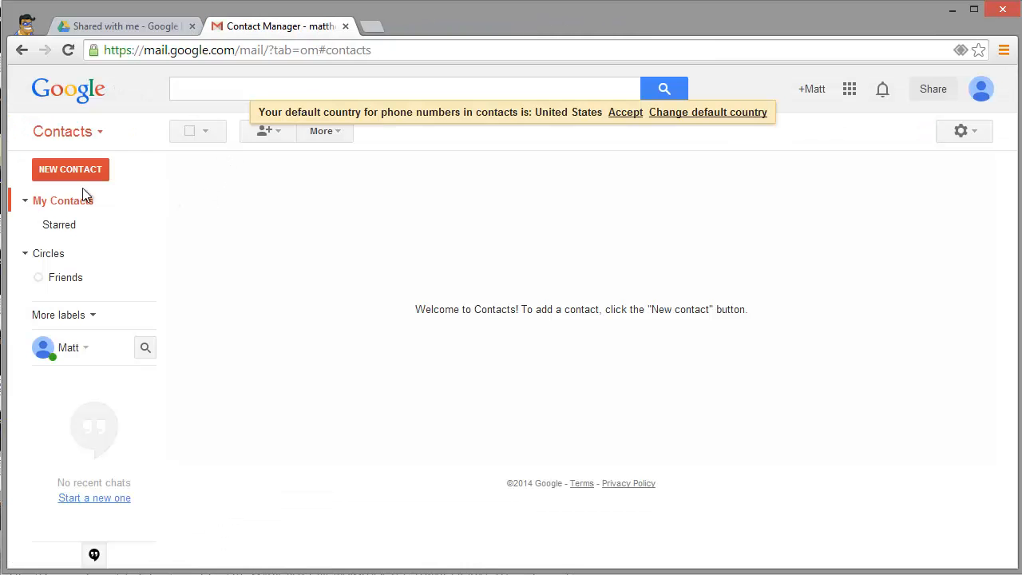
- Check My Drive for the new copy, then open Historical Newsletter from Shared with me
left_click(140, 28)
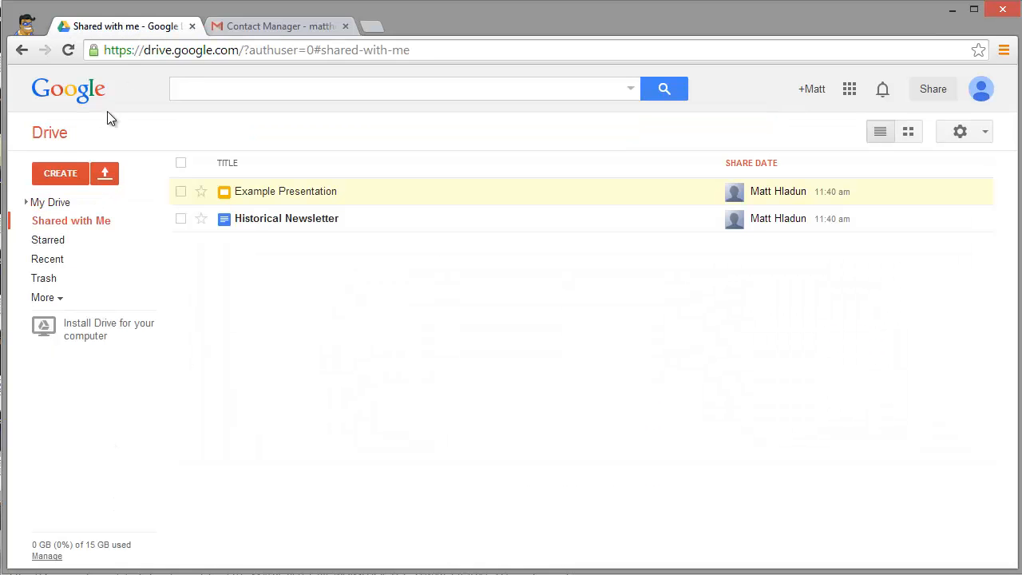
left_click(55, 202)
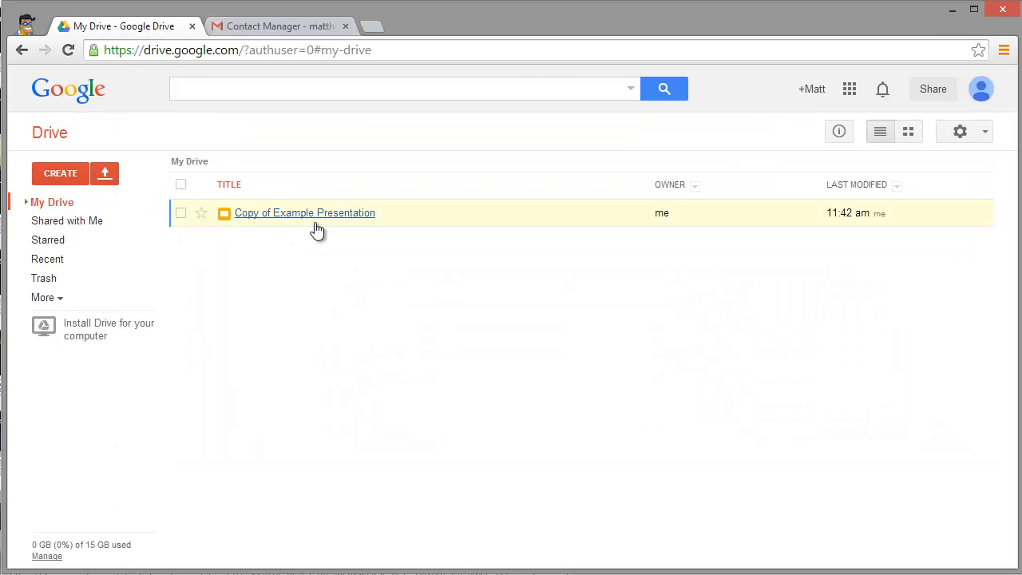
left_click(65, 223)
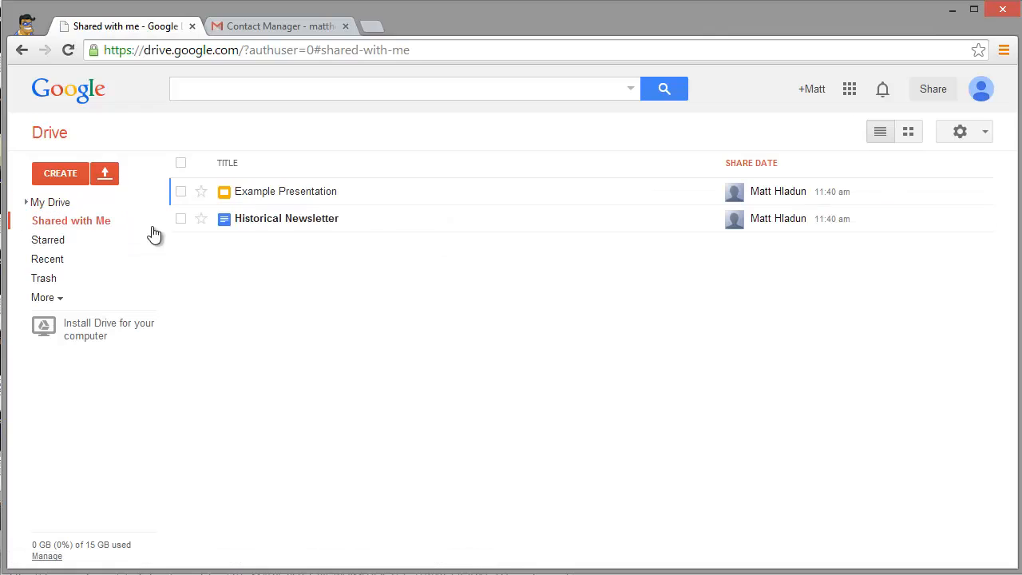
left_click(276, 218)
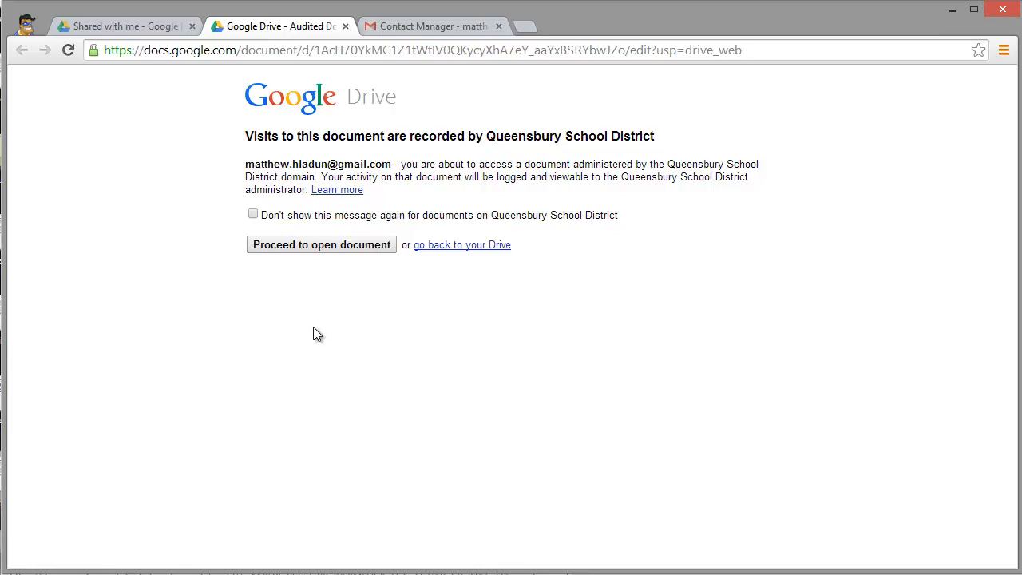
- Continue past the notice, make a copy of Historical Newsletter, and view My Drive
left_click(331, 247)
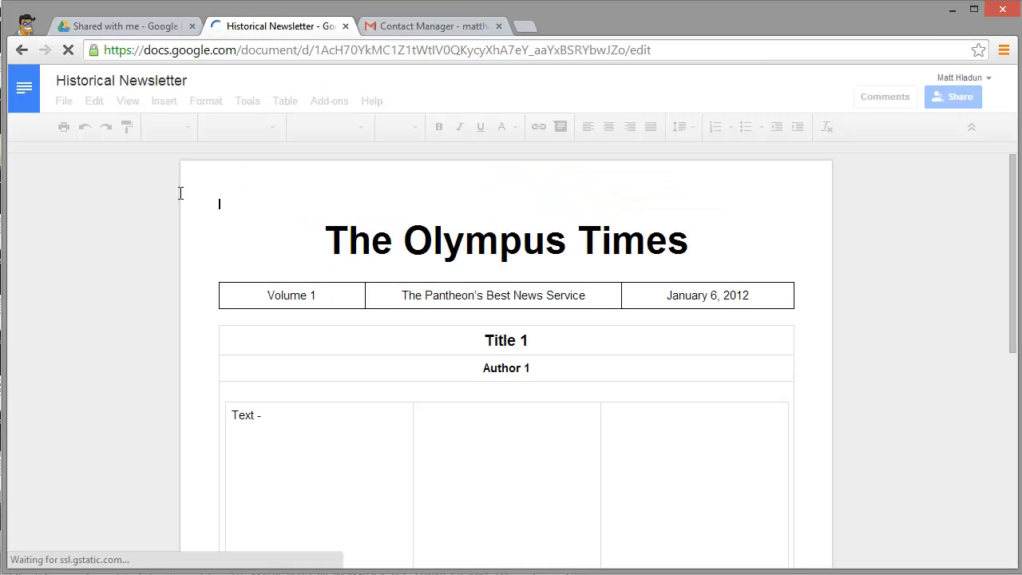
left_click(64, 102)
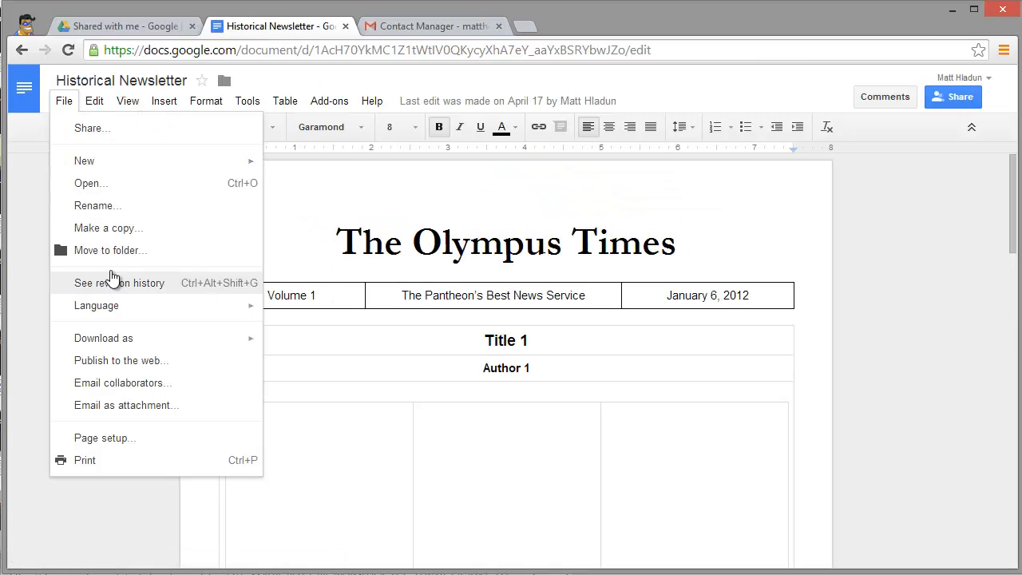
left_click(130, 228)
left_click(429, 377)
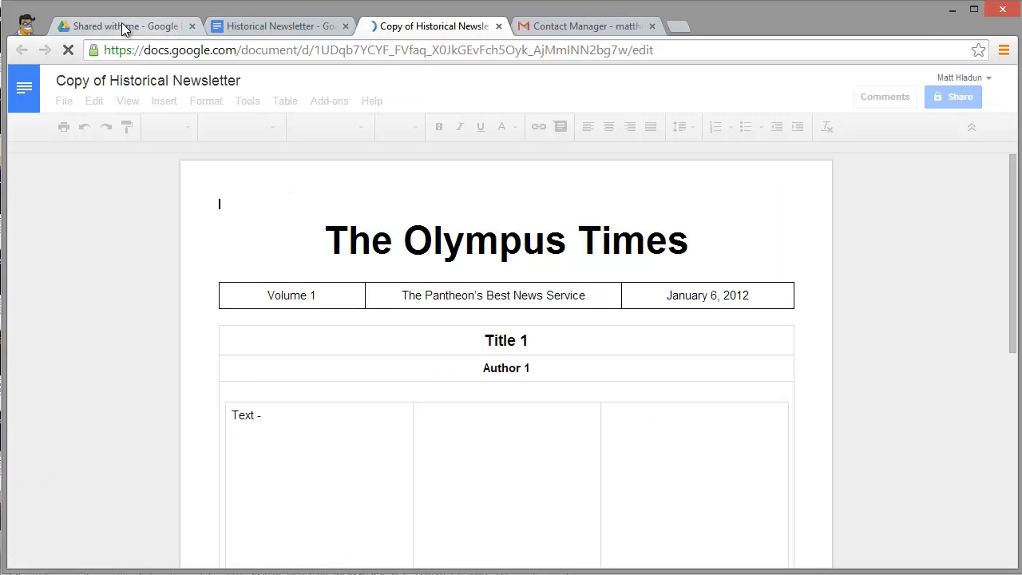
left_click(123, 27)
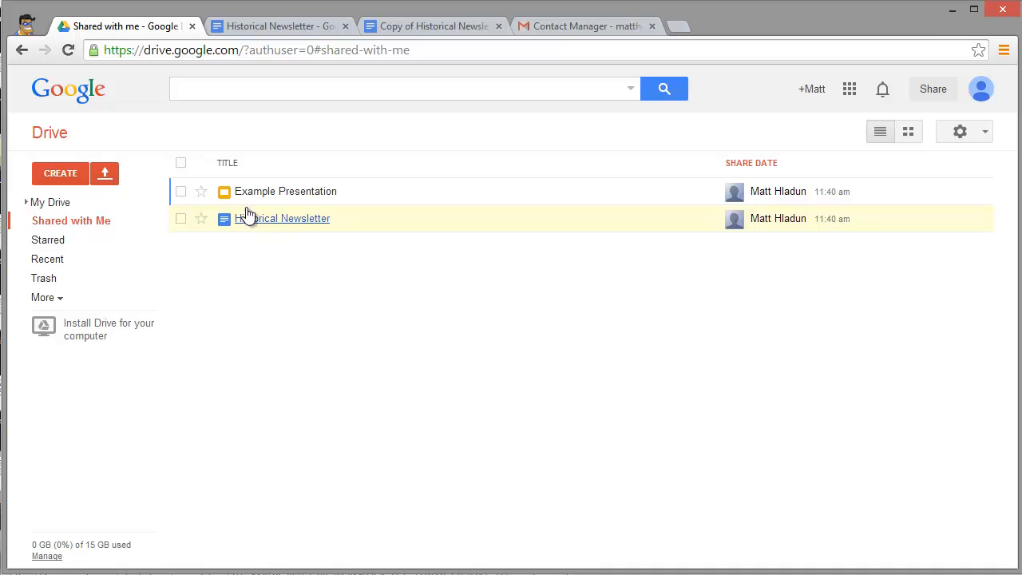
left_click(70, 205)
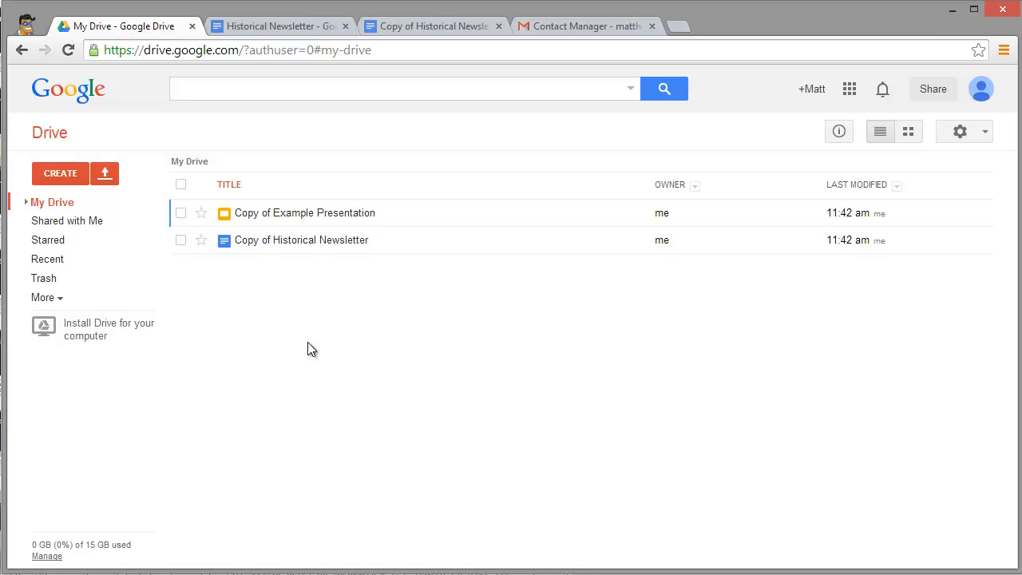
- Close the Historical Newsletter and Copy of Historical Newsletter tabs
left_click(344, 28)
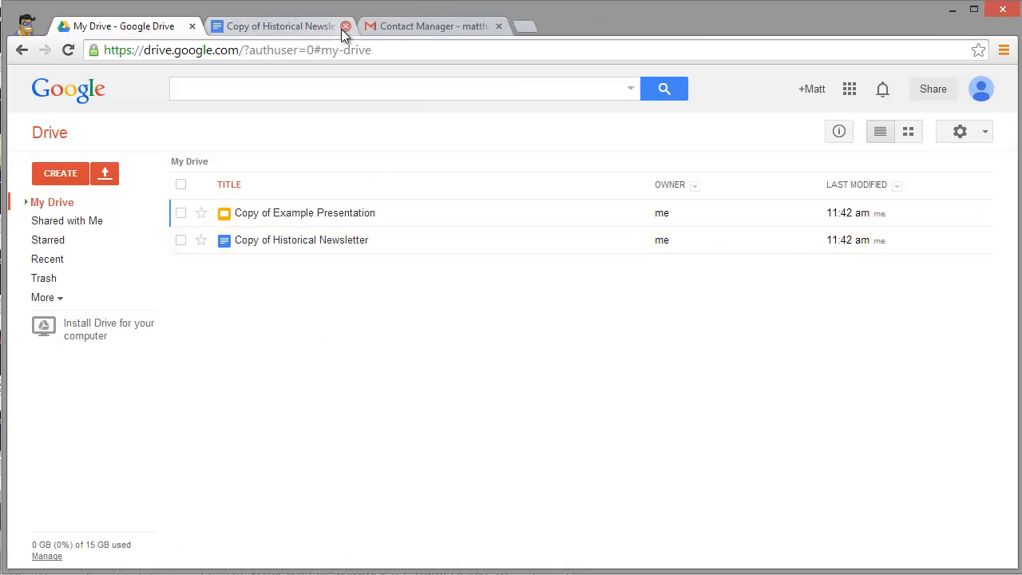
left_click(341, 29)
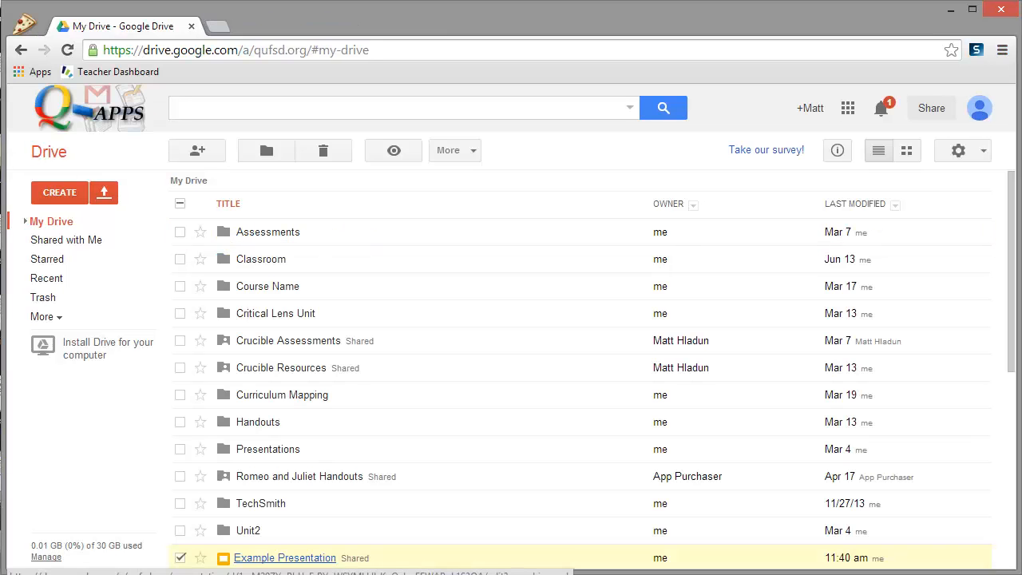
- Search the web for Google Takeout and open its download page
left_click(224, 32)
type("google takeout")
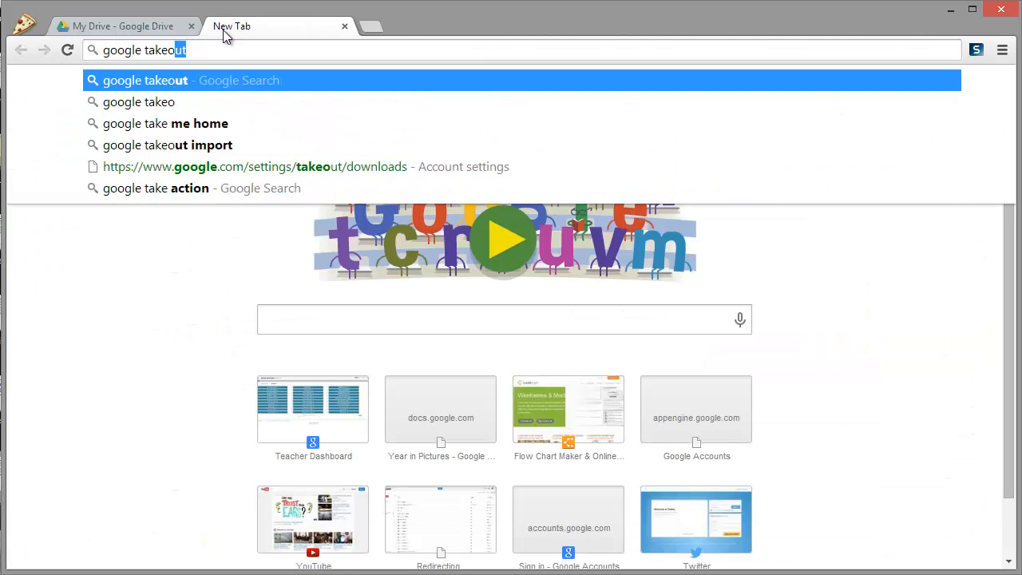
key("Return")
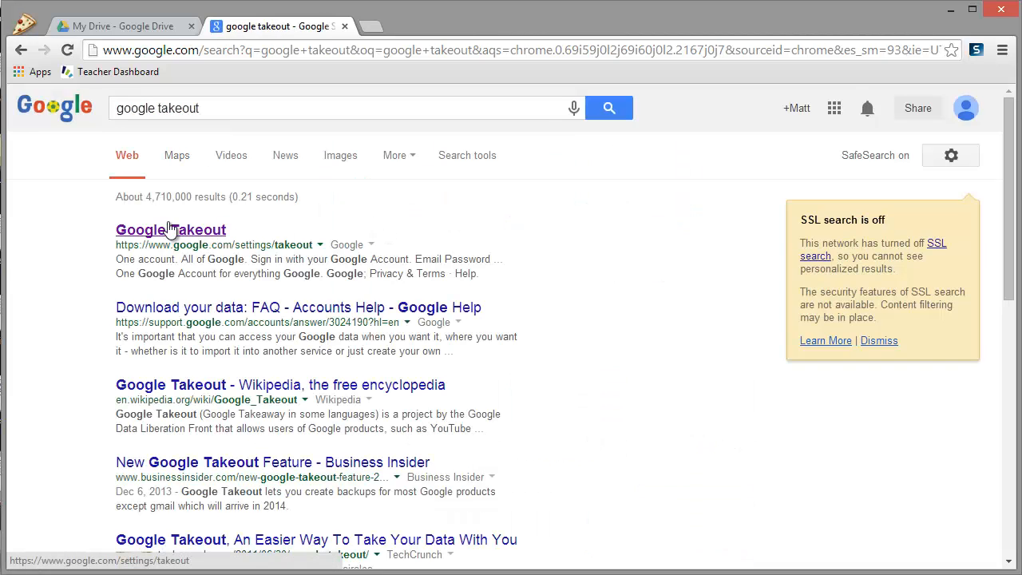
left_click(163, 232)
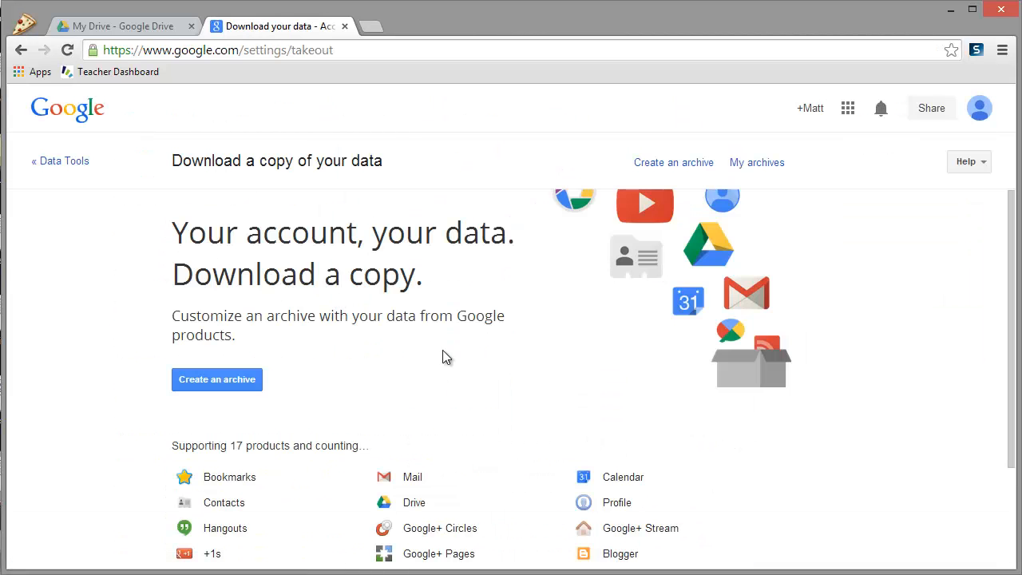
scroll(506, 349, "down", 1)
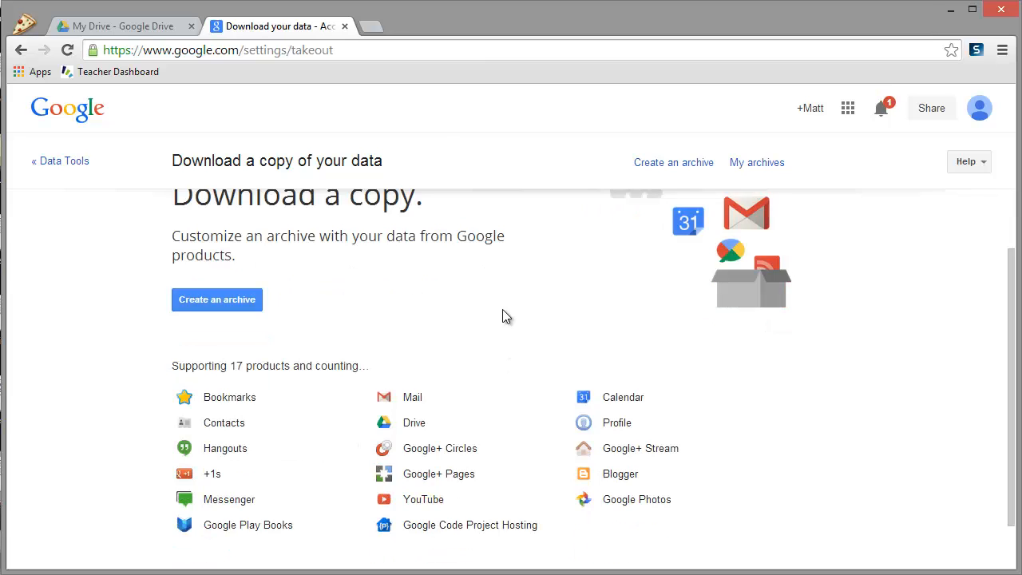
scroll(500, 314, "down", 1)
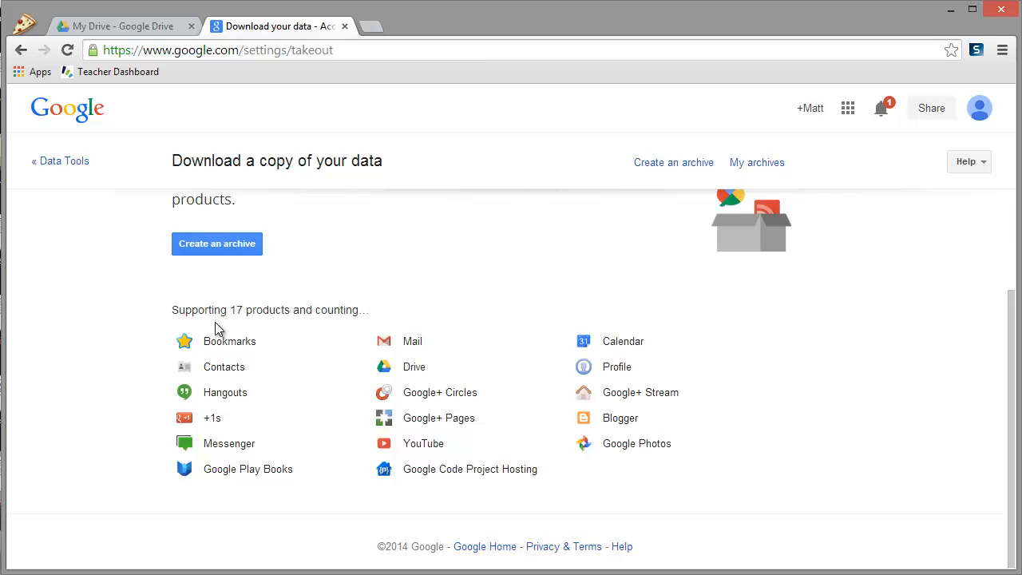
scroll(344, 328, "up", 1)
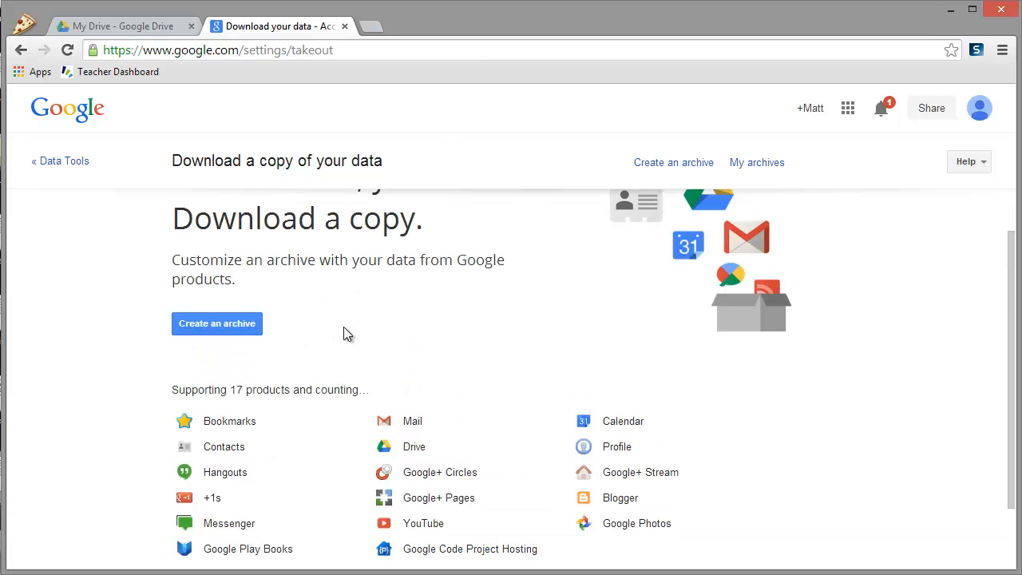
- Start a new archive, deselect all products, and include only Contacts and Drive
left_click(219, 325)
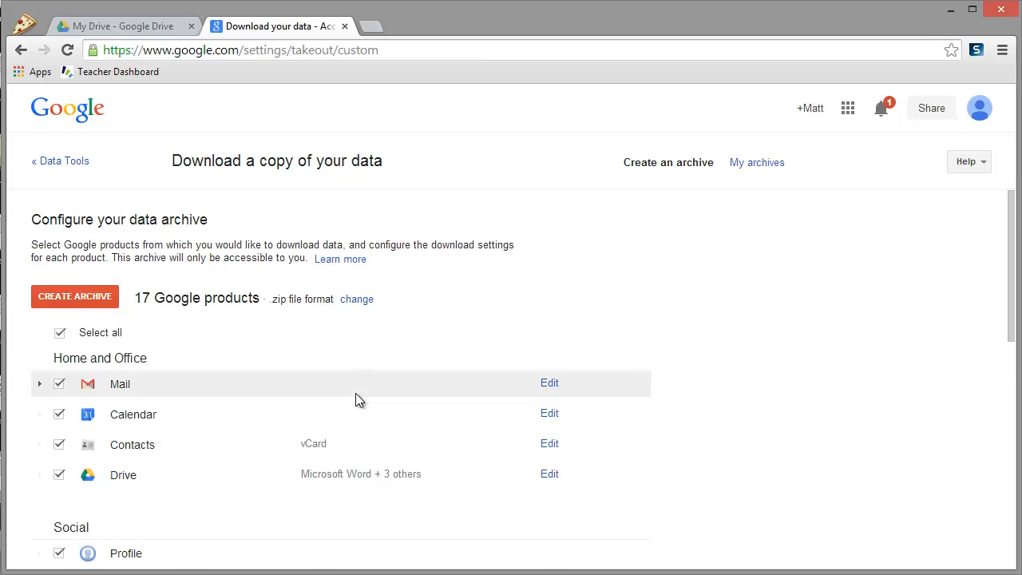
scroll(355, 393, "down", 1)
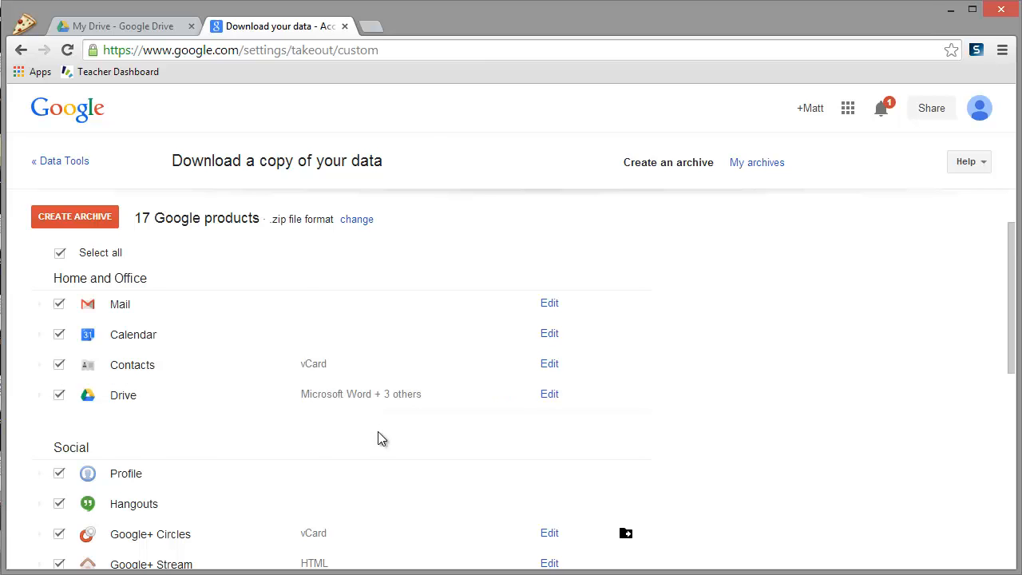
scroll(378, 432, "down", 2)
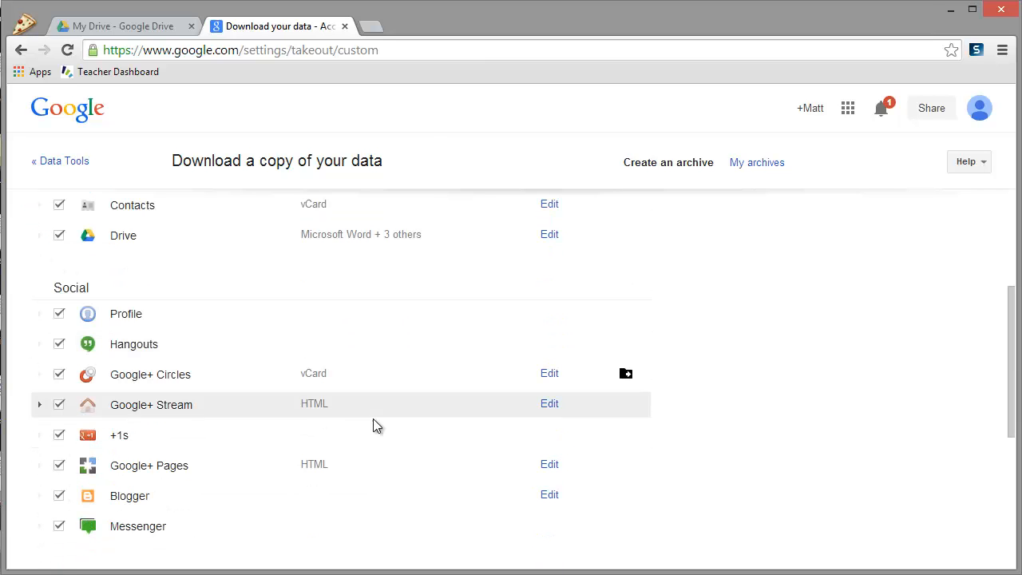
scroll(361, 438, "up", 2)
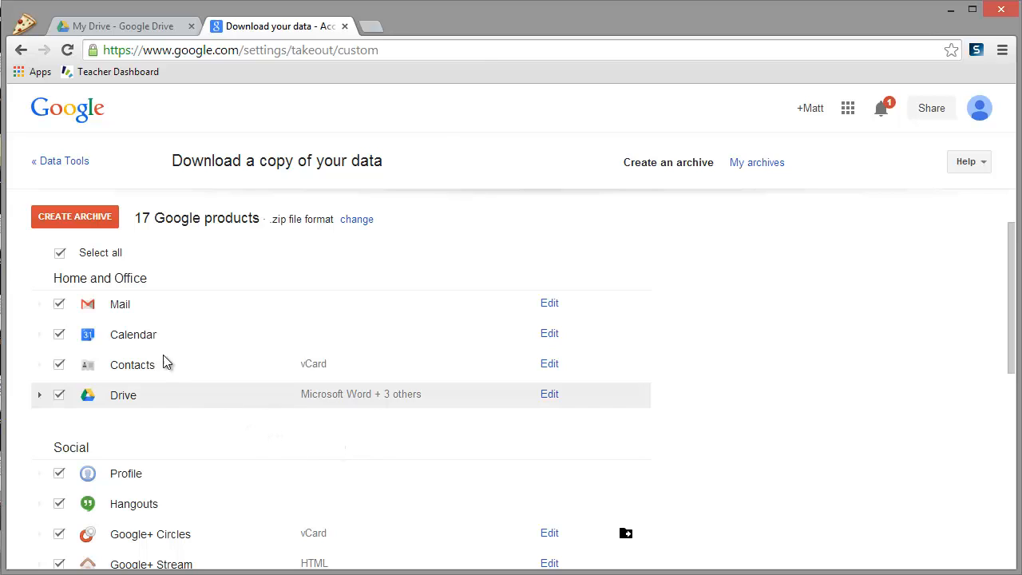
left_click(59, 254)
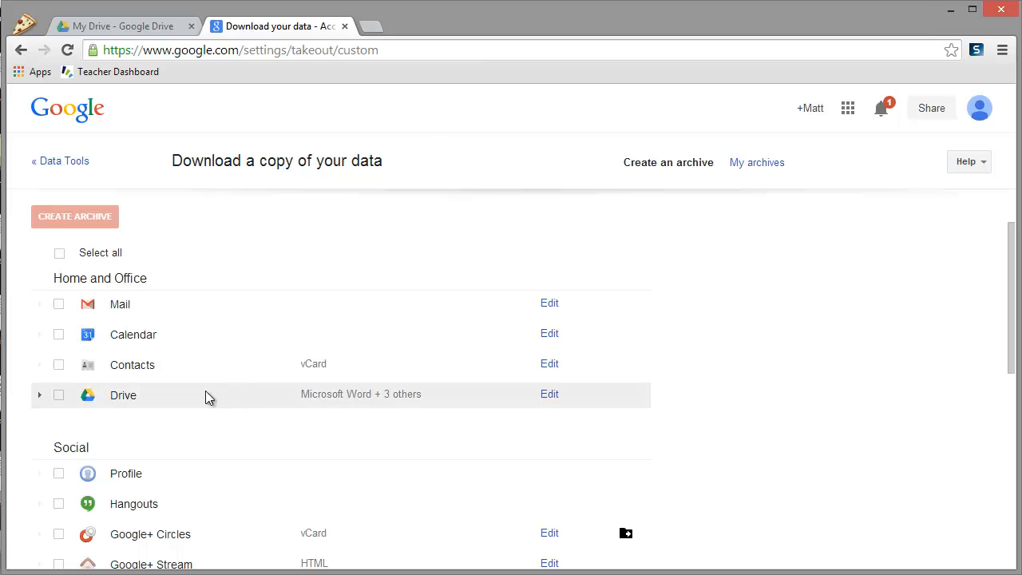
left_click(58, 367)
left_click(58, 395)
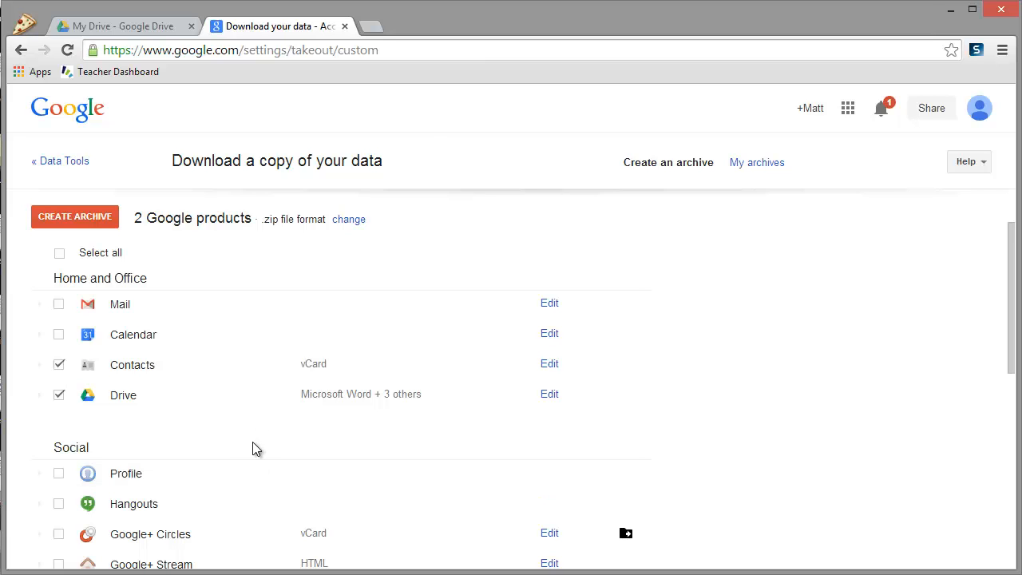
scroll(254, 444, "down", 1)
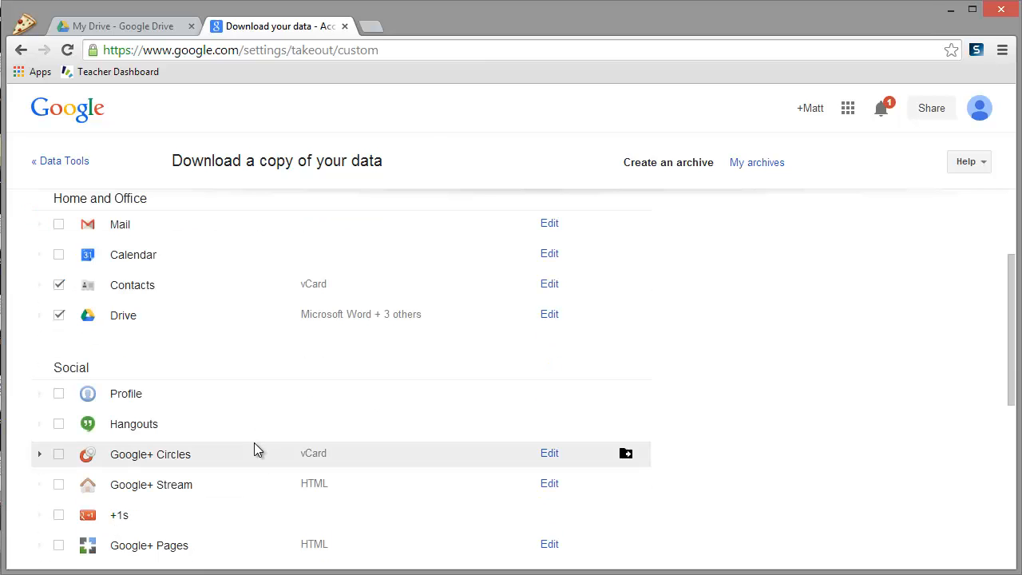
scroll(254, 444, "up", 2)
scroll(254, 444, "down", 3)
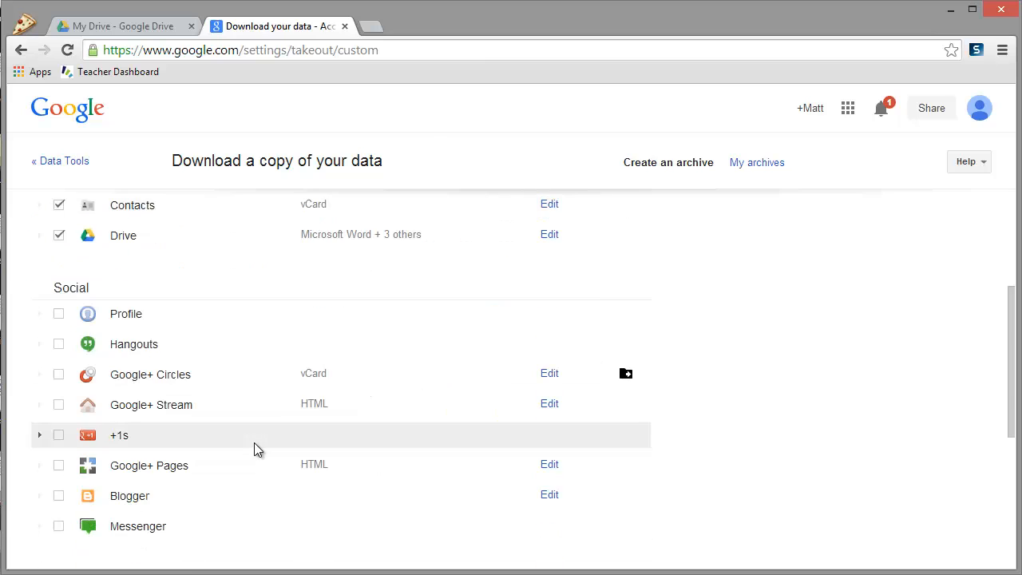
scroll(254, 444, "down", 2)
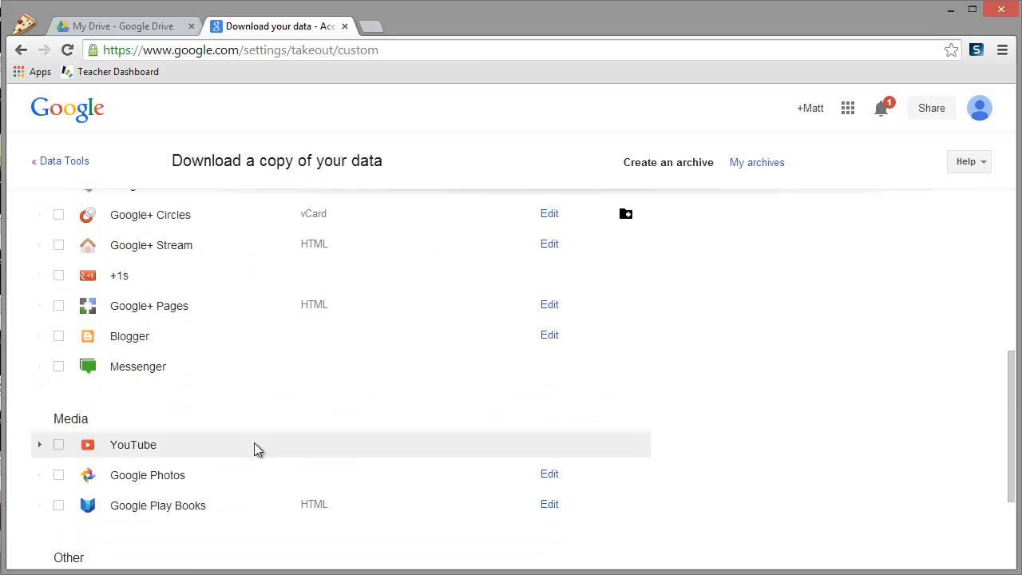
scroll(253, 443, "down", 1)
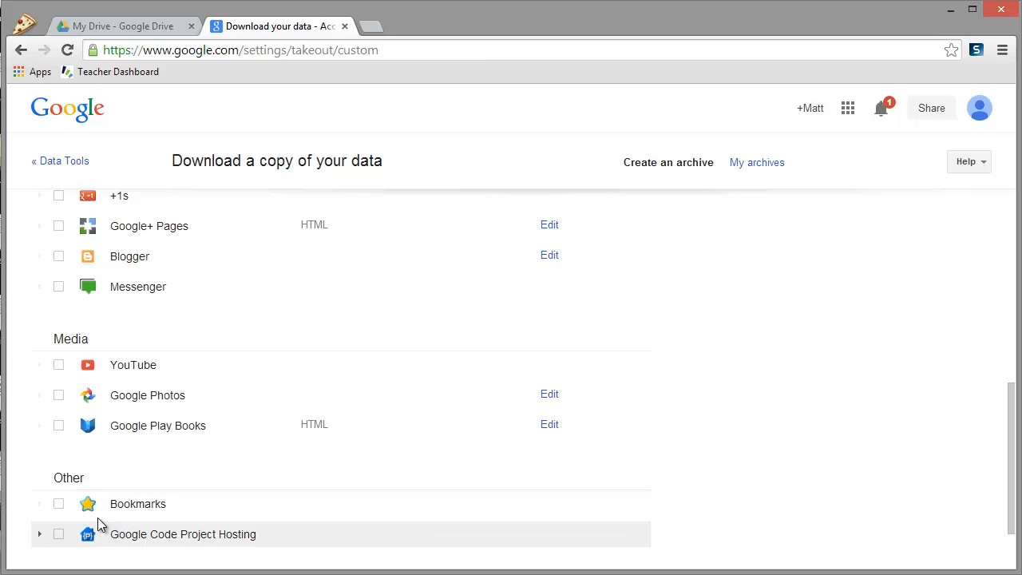
scroll(206, 495, "up", 6)
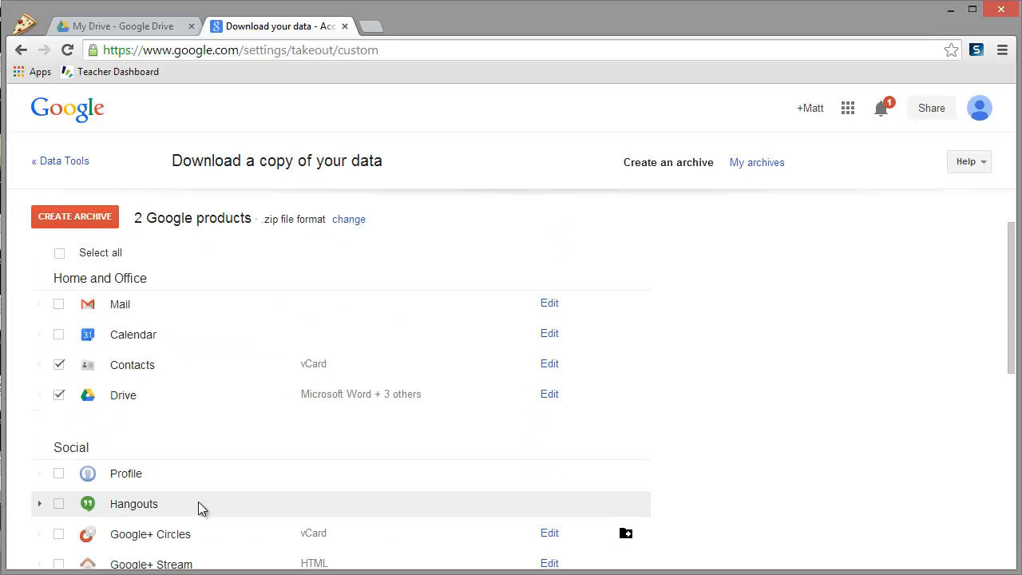
- Create the archive and download its 2.2 MB zip, re-entering the account password
left_click(90, 220)
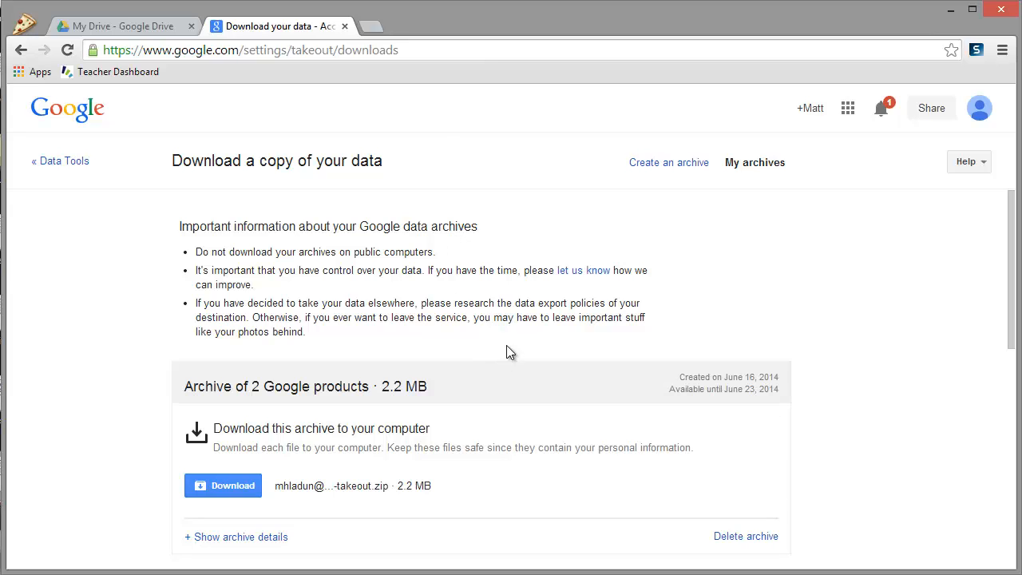
left_click(239, 488)
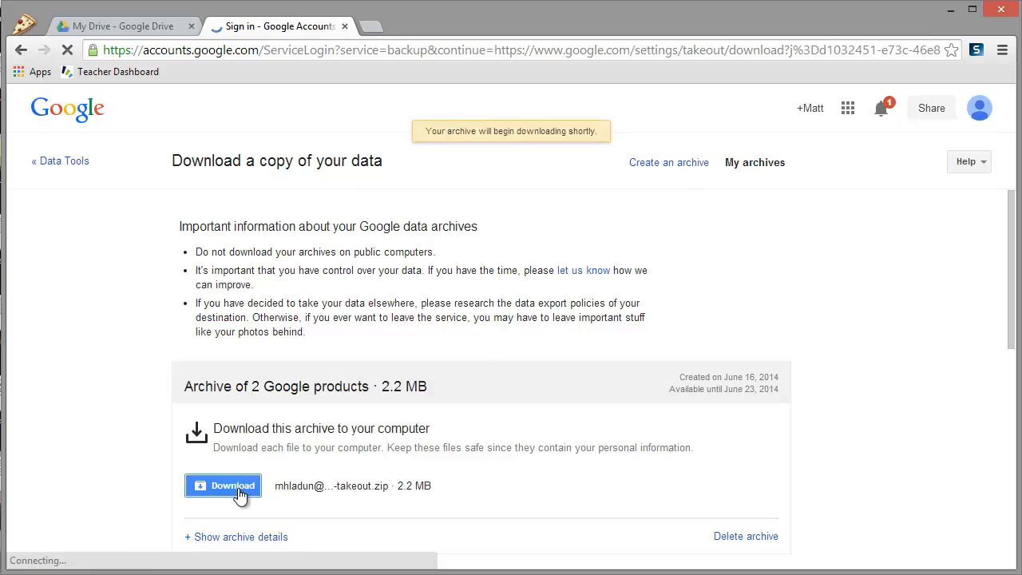
left_click(458, 359)
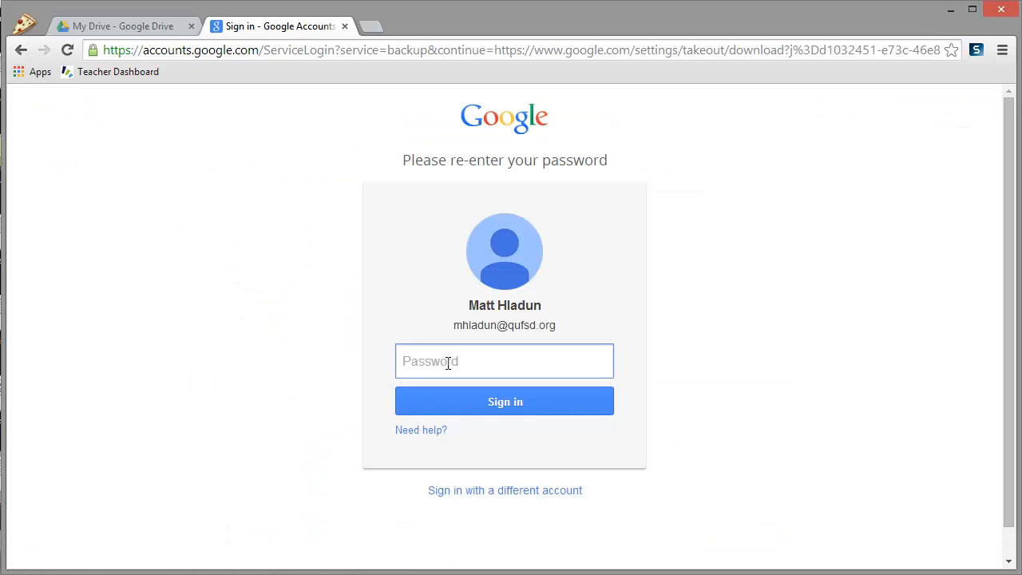
type("••••••••")
key("Return")
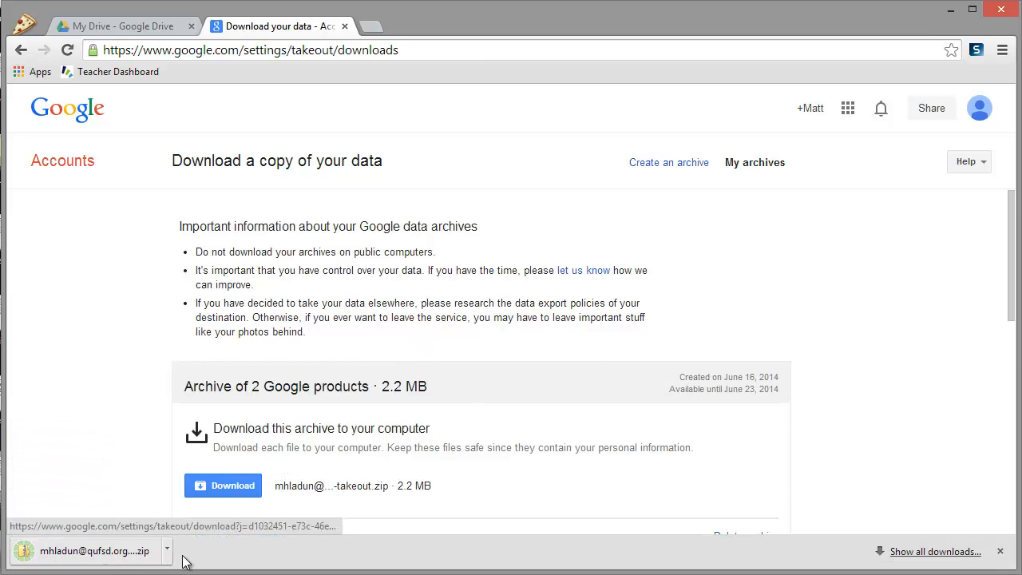
- Show the downloaded zip in the Downloads folder and return to Google Drive
left_click(179, 550)
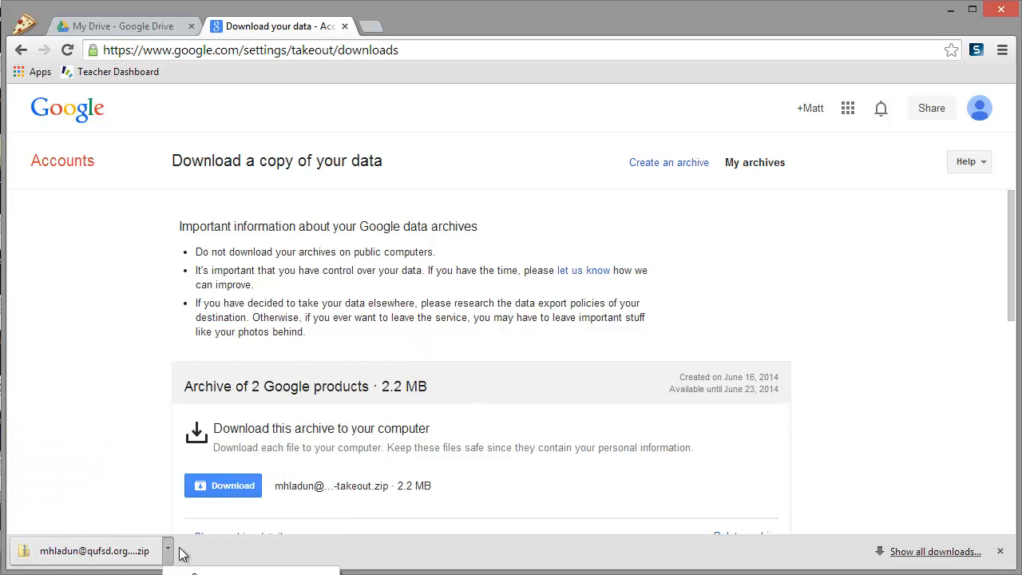
left_click(216, 574)
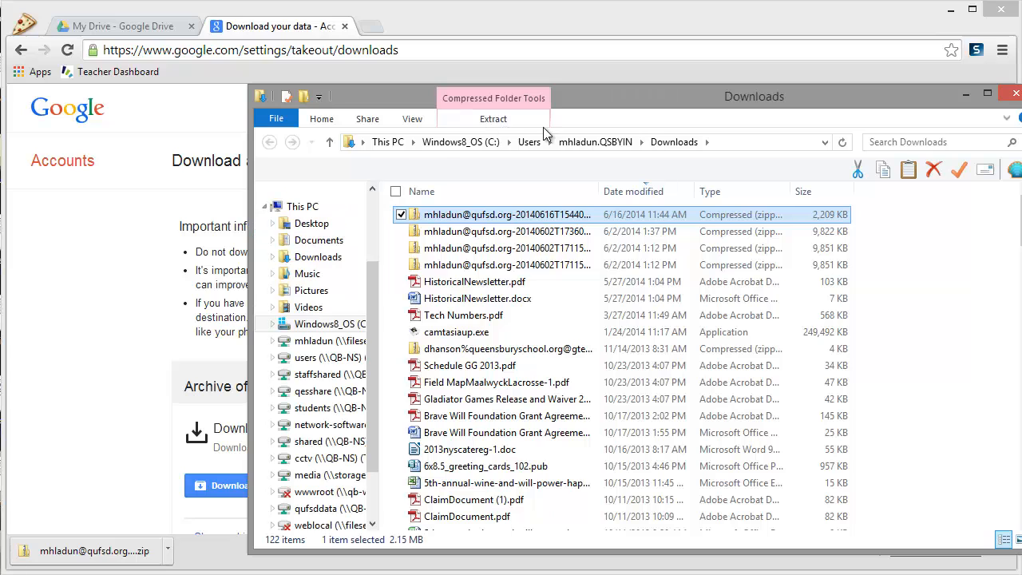
left_click_drag(733, 101, 647, 98)
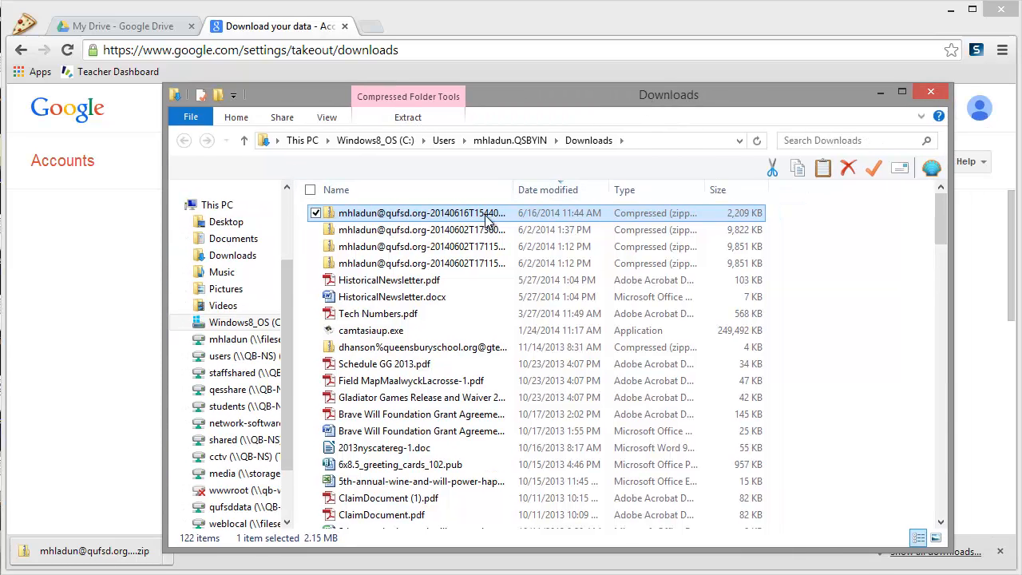
left_click(117, 26)
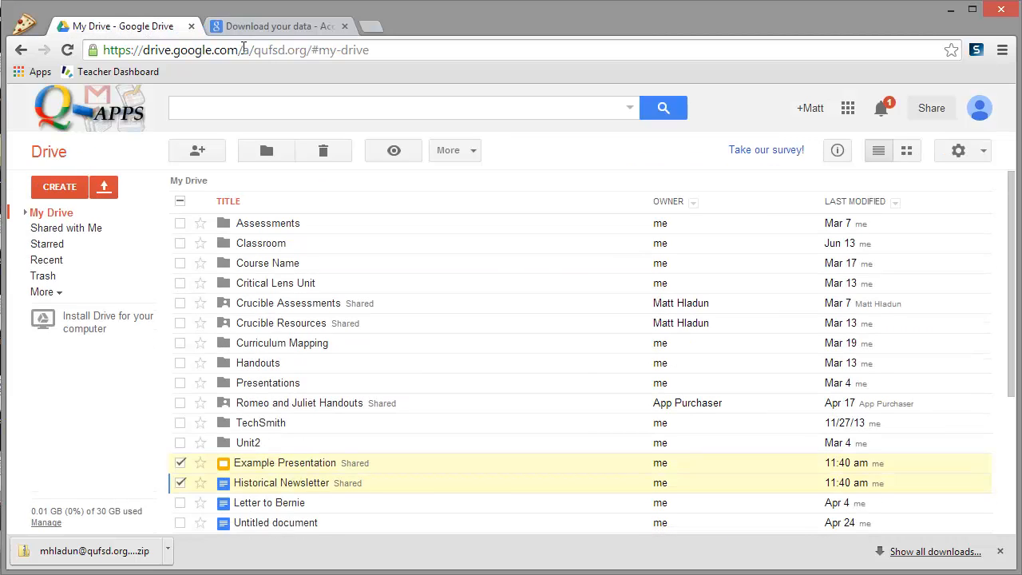
- Open Gmail and start a message to the personal account with subject 'Archive'
left_click(847, 108)
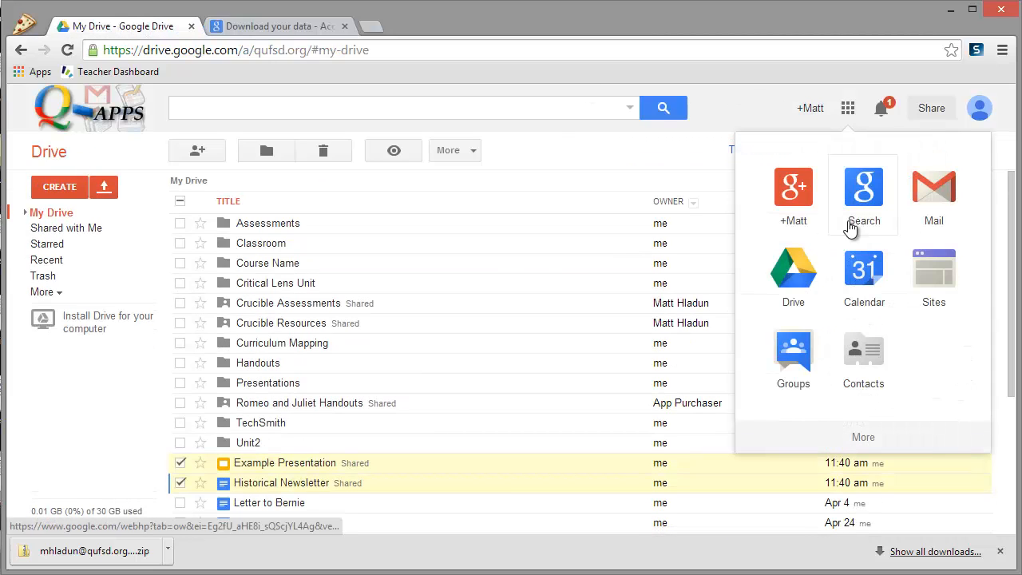
left_click(934, 190)
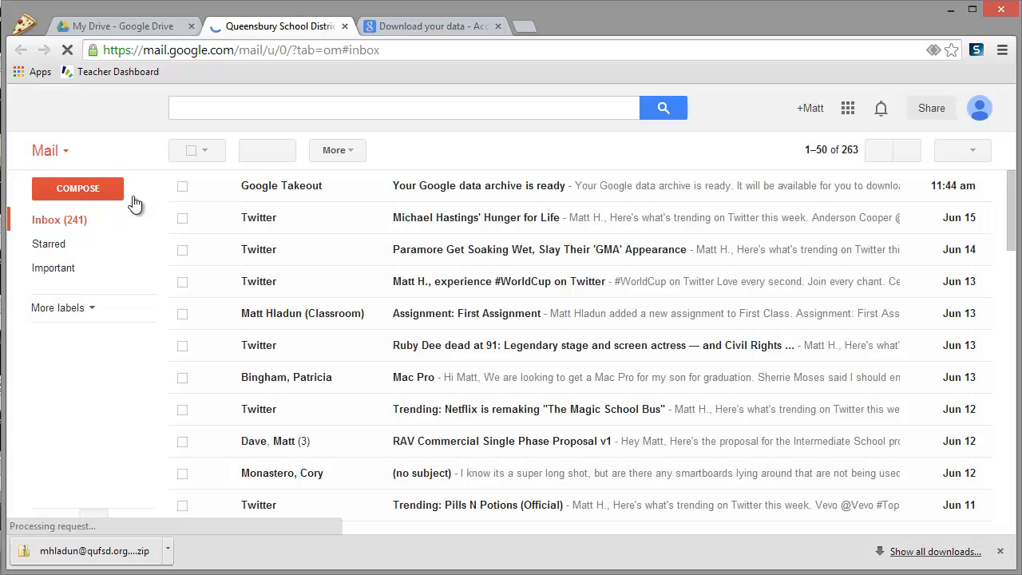
left_click(62, 188)
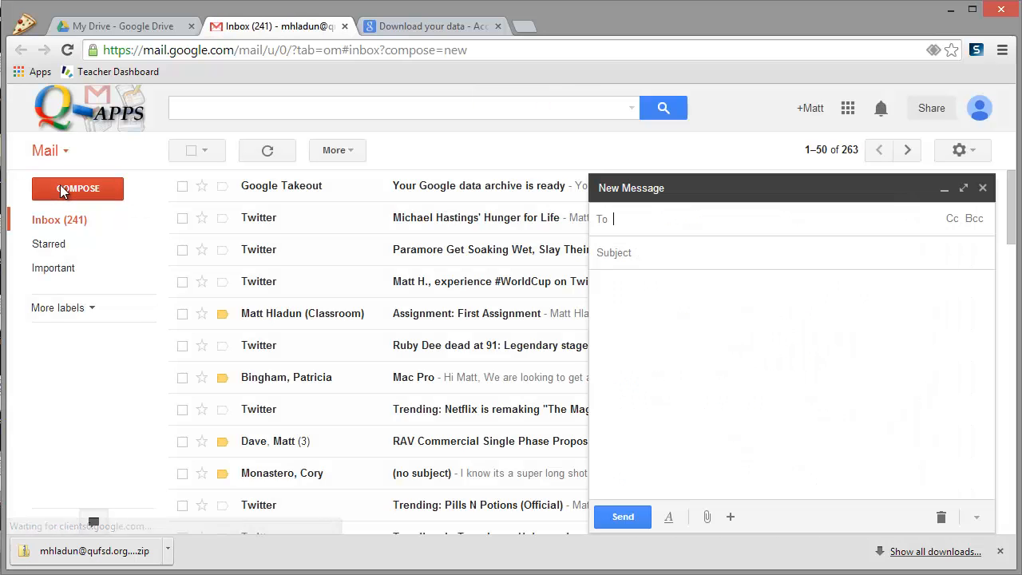
type("matthew")
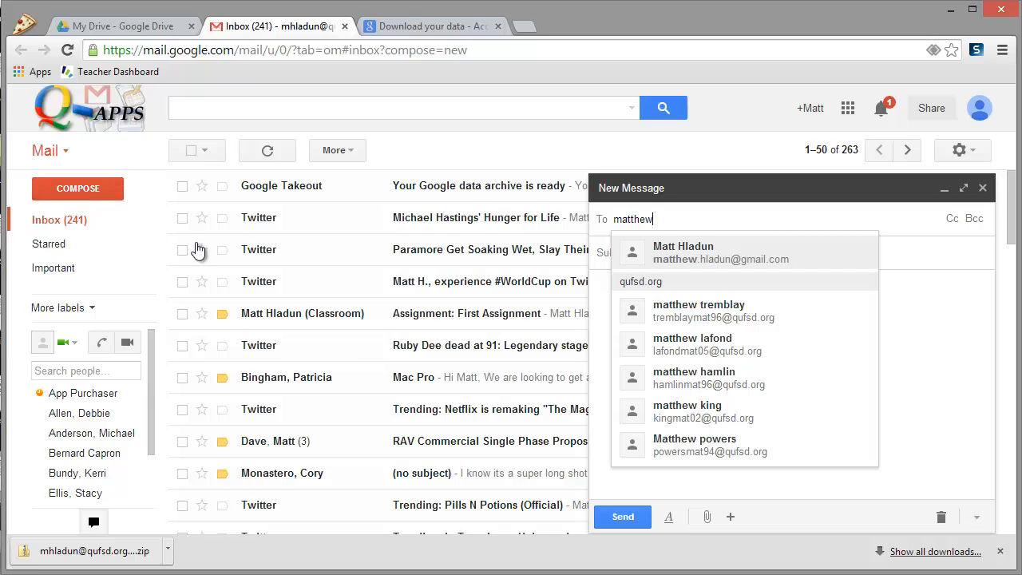
left_click(648, 251)
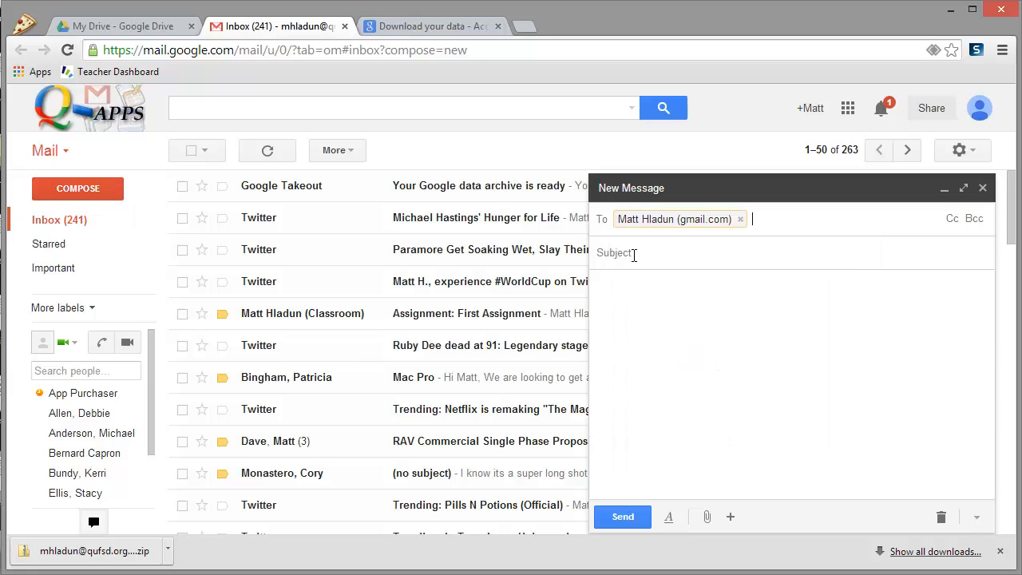
left_click(624, 254)
type("A")
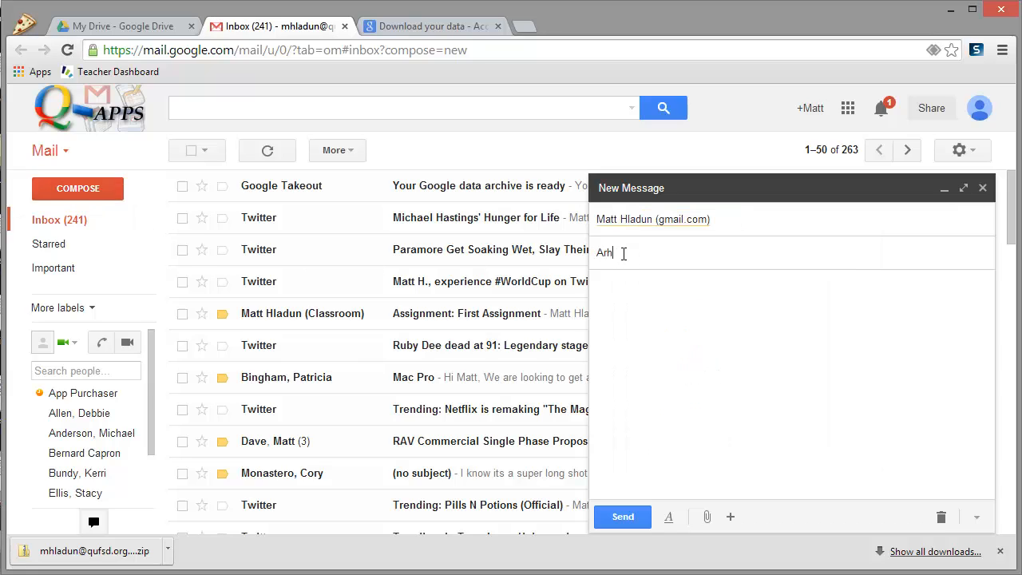
type("rchive")
- Attach the Takeout zip from the Downloads folder and send the message
left_click(80, 574)
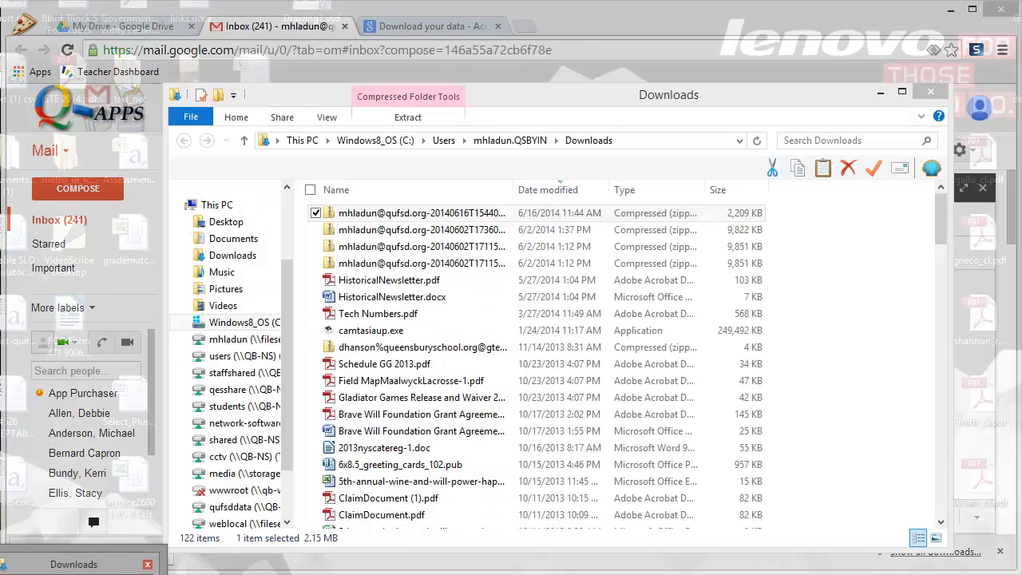
left_click(84, 570)
left_click_drag(328, 216, 742, 452)
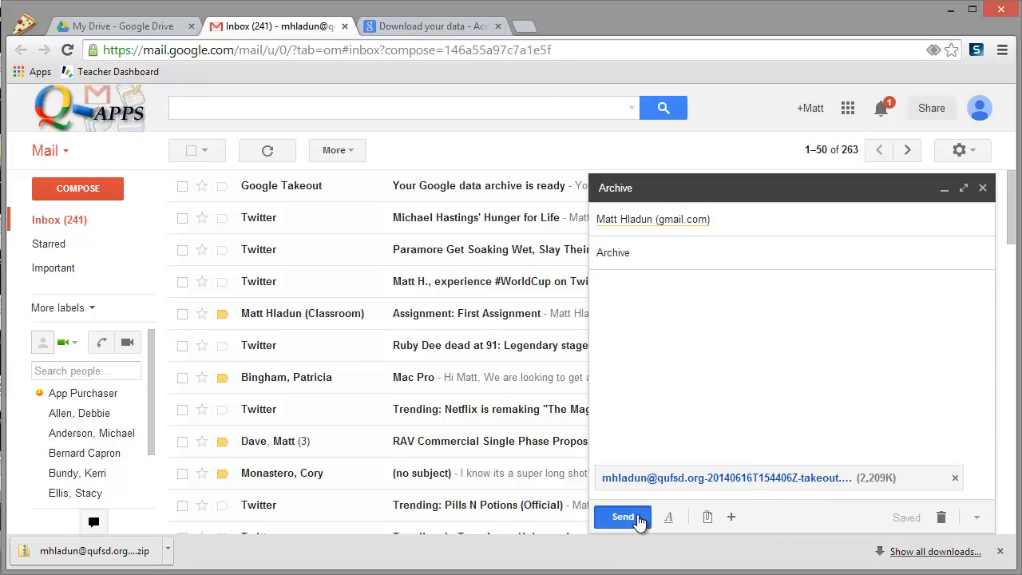
left_click(637, 517)
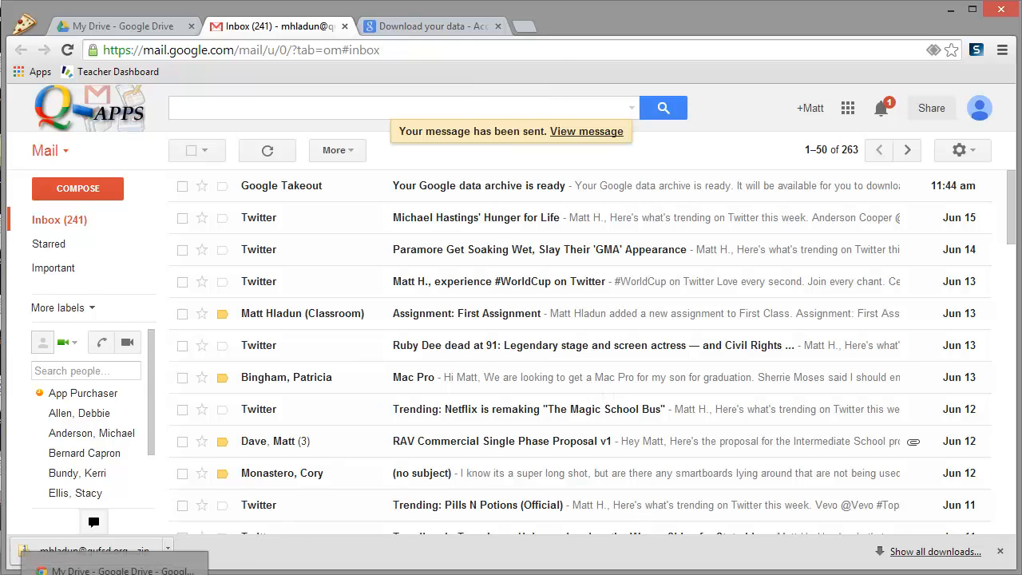
- In the personal account's window, go to the Gmail inbox and refresh it
left_click(112, 569)
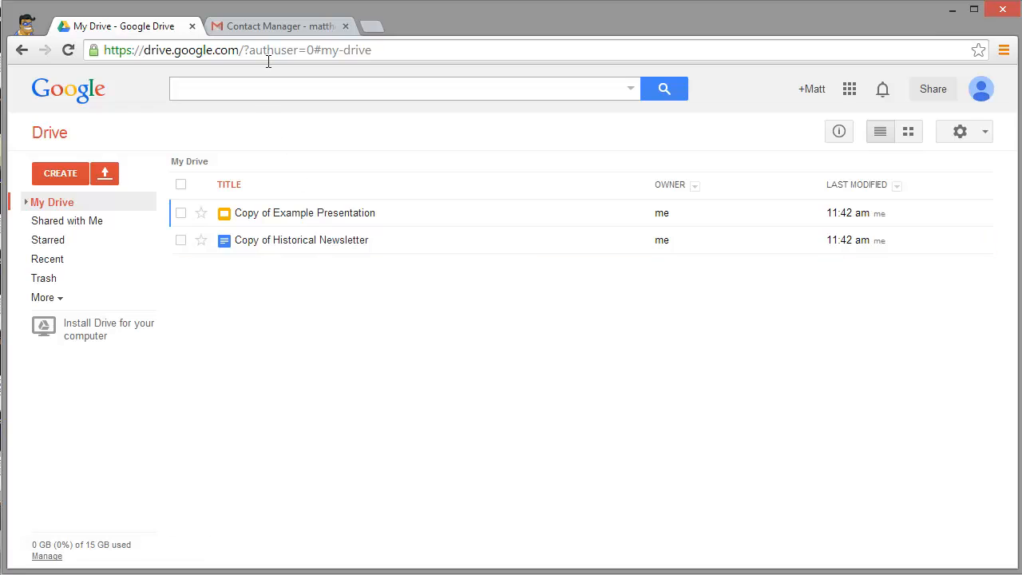
left_click(274, 25)
left_click(89, 136)
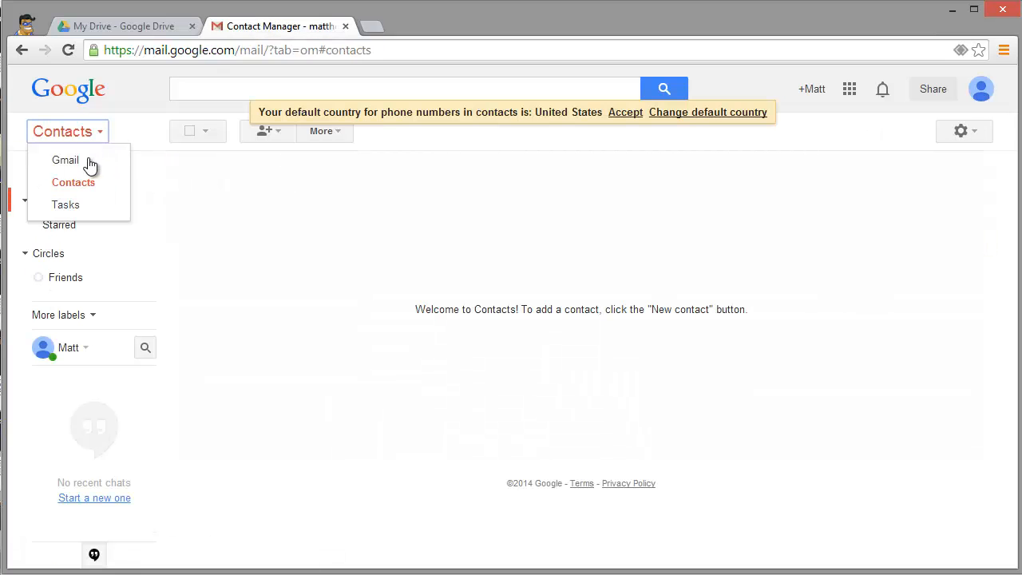
left_click(89, 163)
left_click(269, 131)
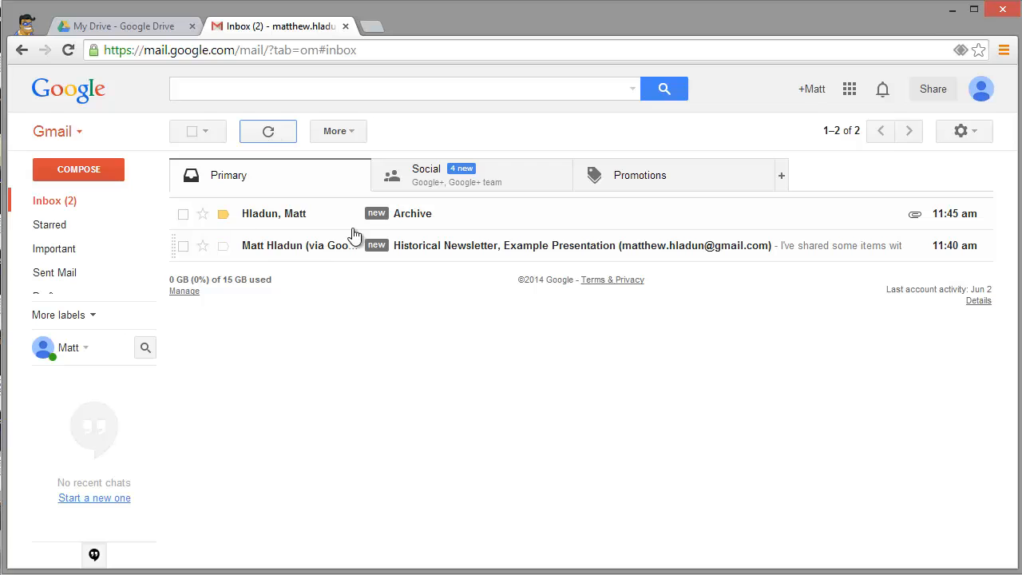
- Open the Archive message and open its downloaded Takeout zip
left_click(281, 215)
mouse_move(287, 328)
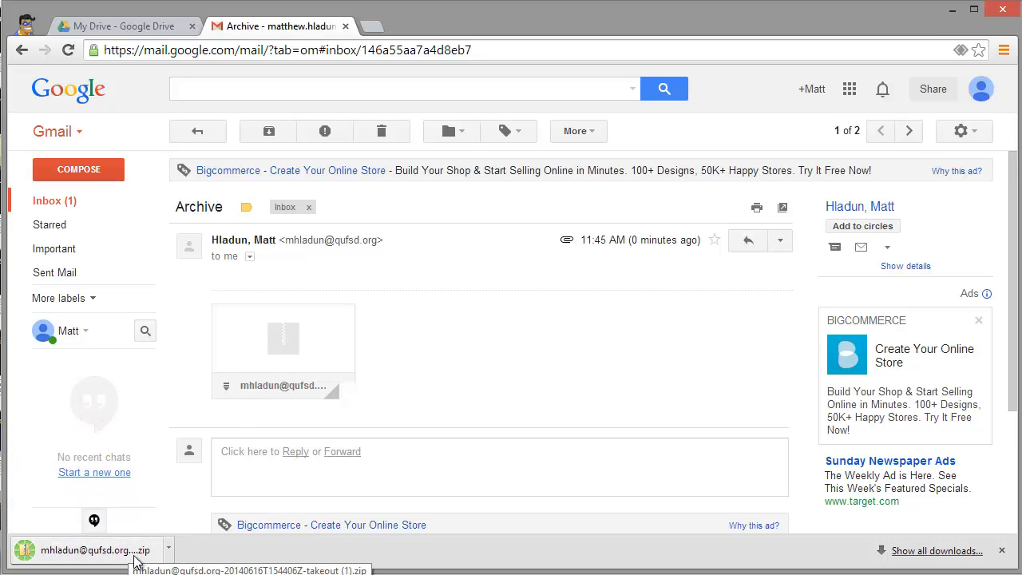
left_click(106, 557)
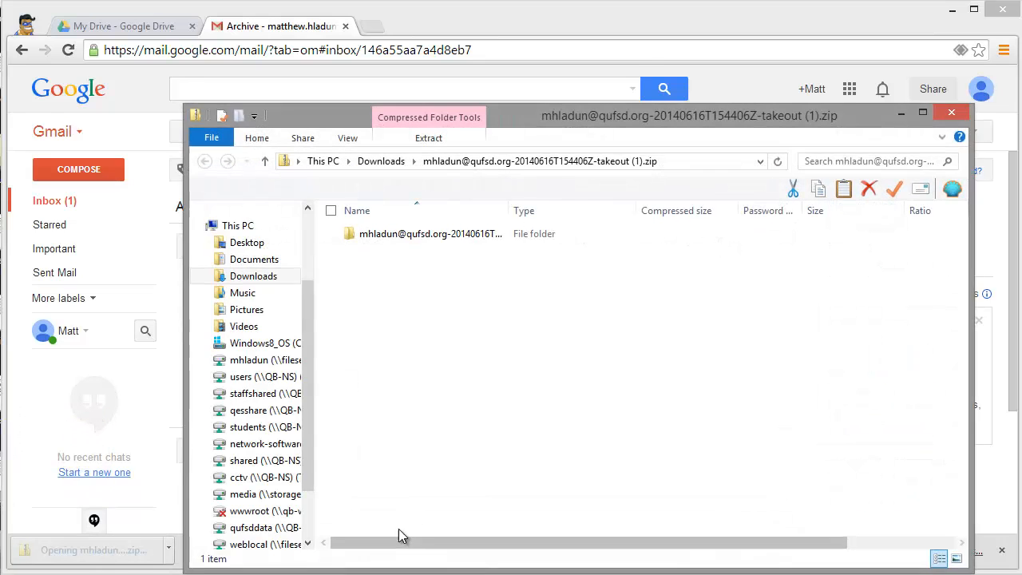
- Extract all contents of the Takeout zip to the Desktop
left_click_drag(566, 113, 504, 65)
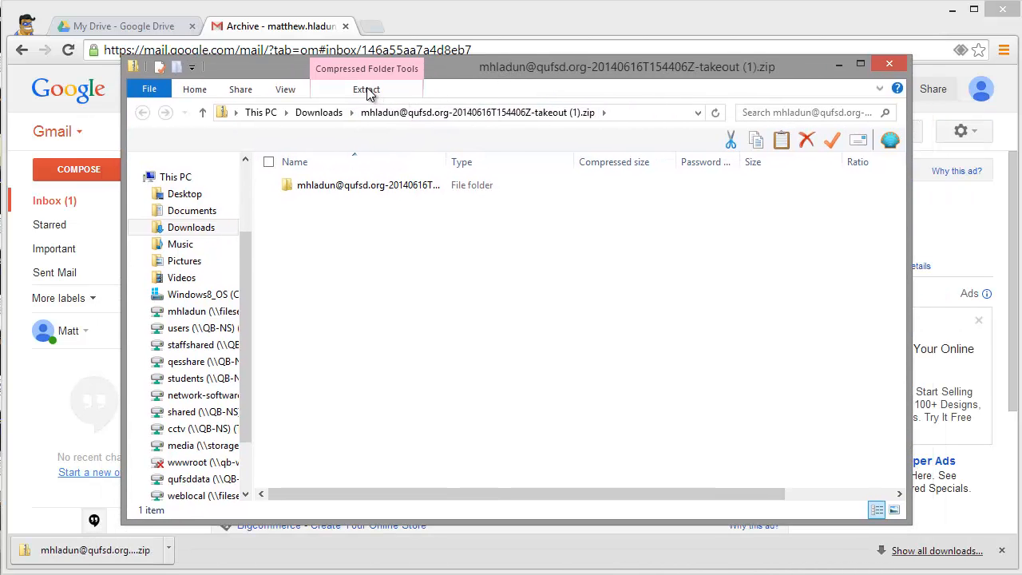
left_click(367, 90)
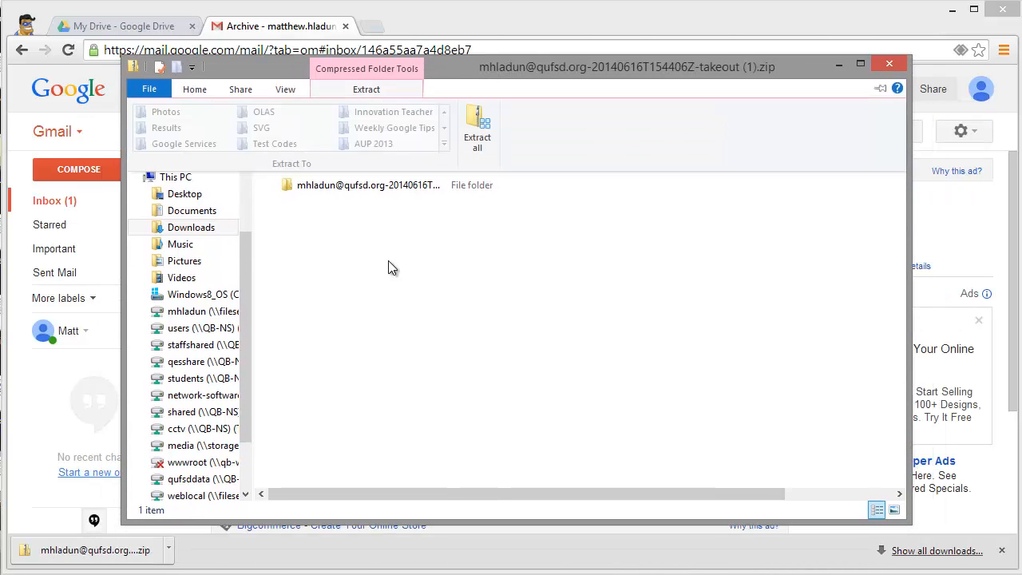
left_click(478, 132)
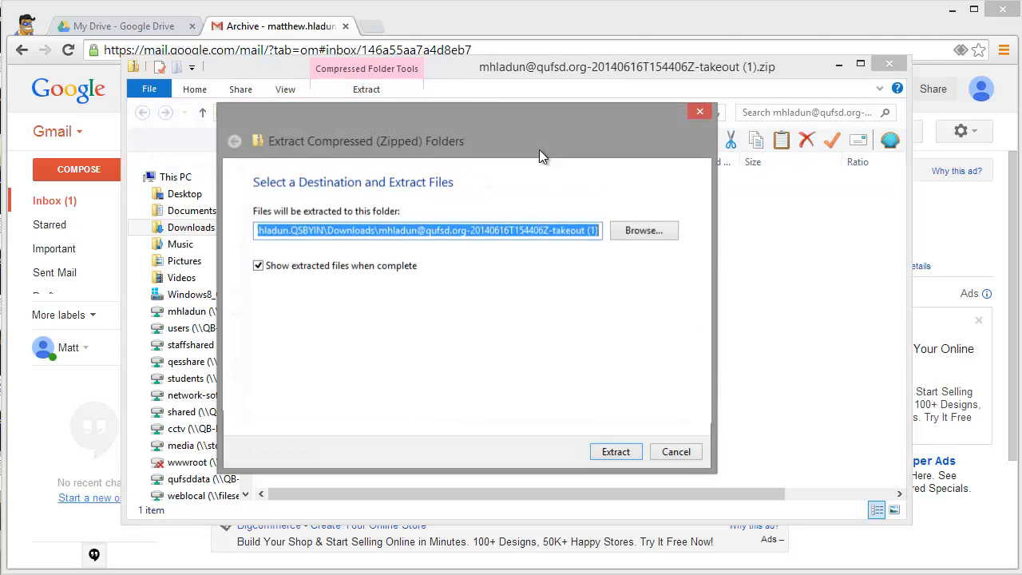
left_click(631, 236)
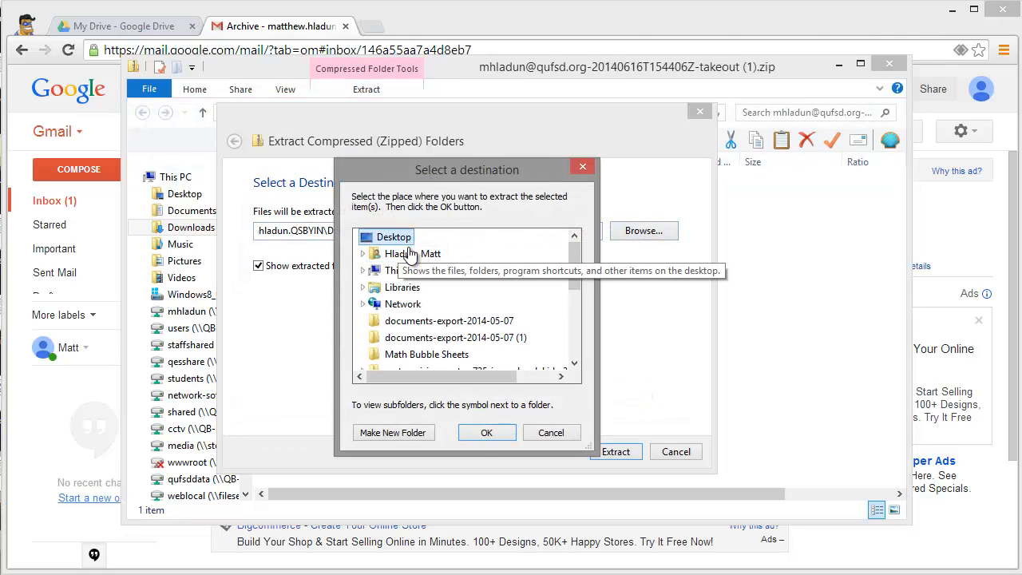
left_click(484, 435)
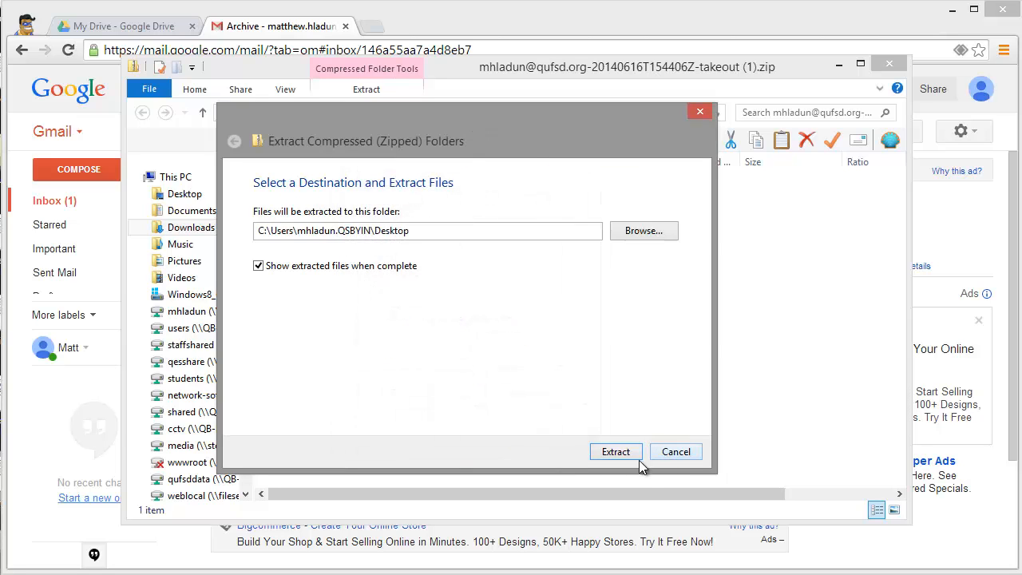
left_click(636, 451)
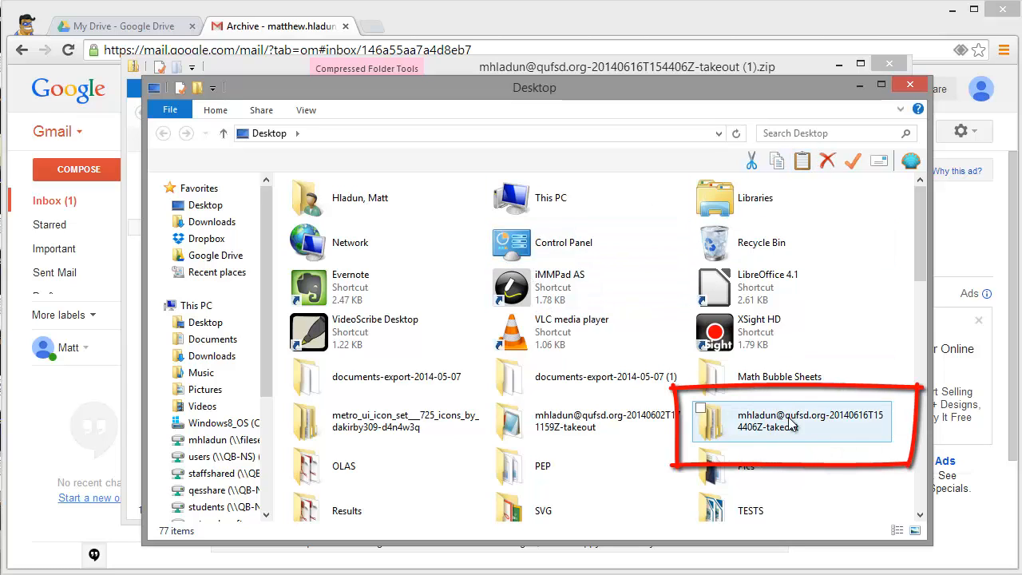
- Open the extracted takeout folder showing Contacts and Drive, then go back to My Drive
left_click(763, 423)
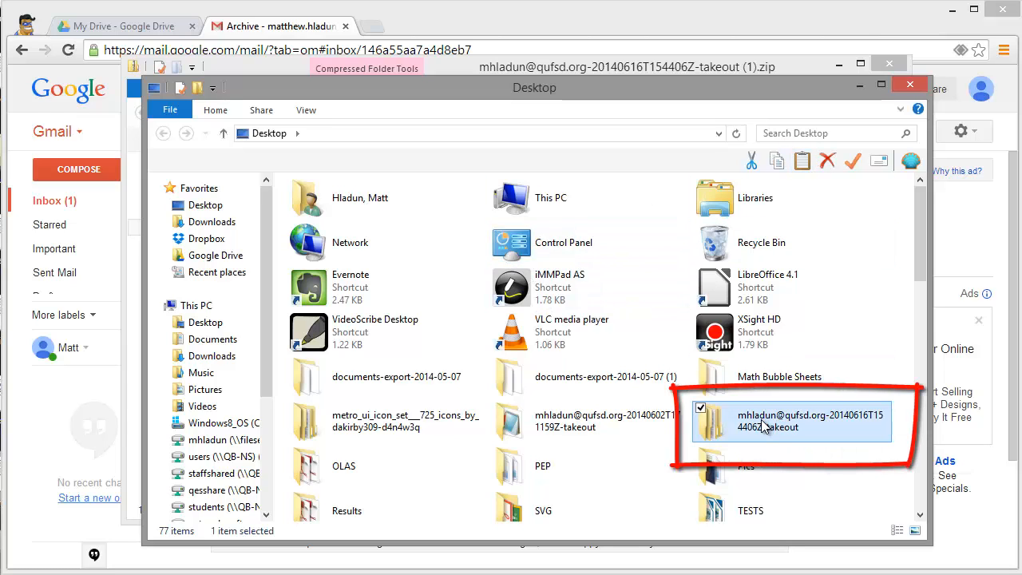
double_click(763, 423)
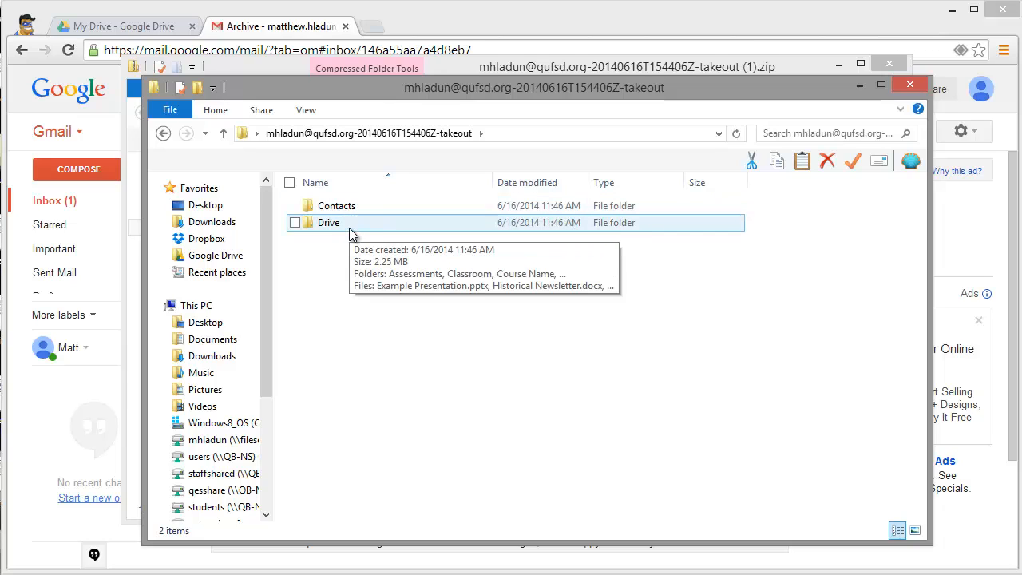
left_click(144, 26)
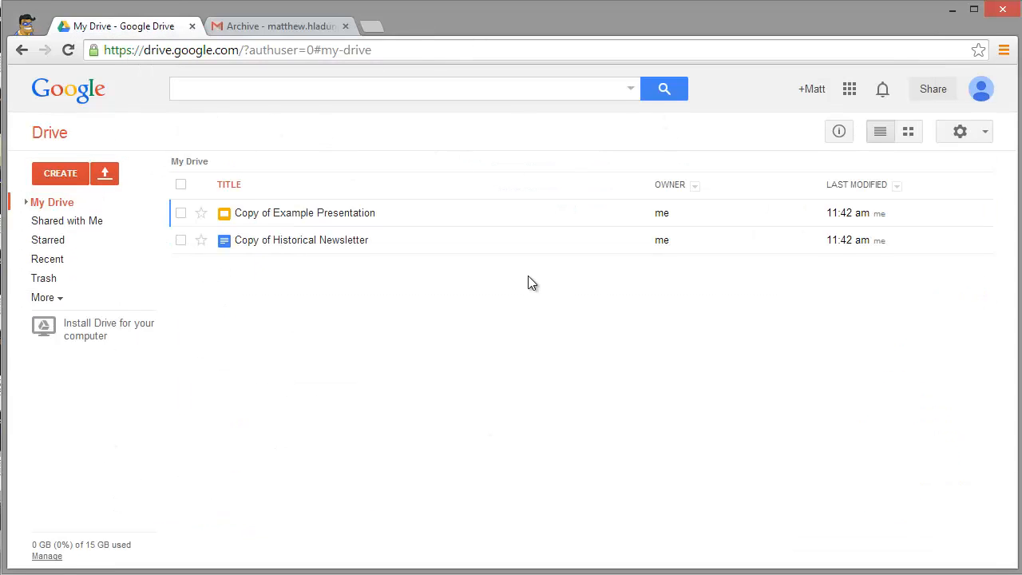
- Select the June 16 takeout's Drive subfolder as the folder to upload to Google Drive
left_click(110, 177)
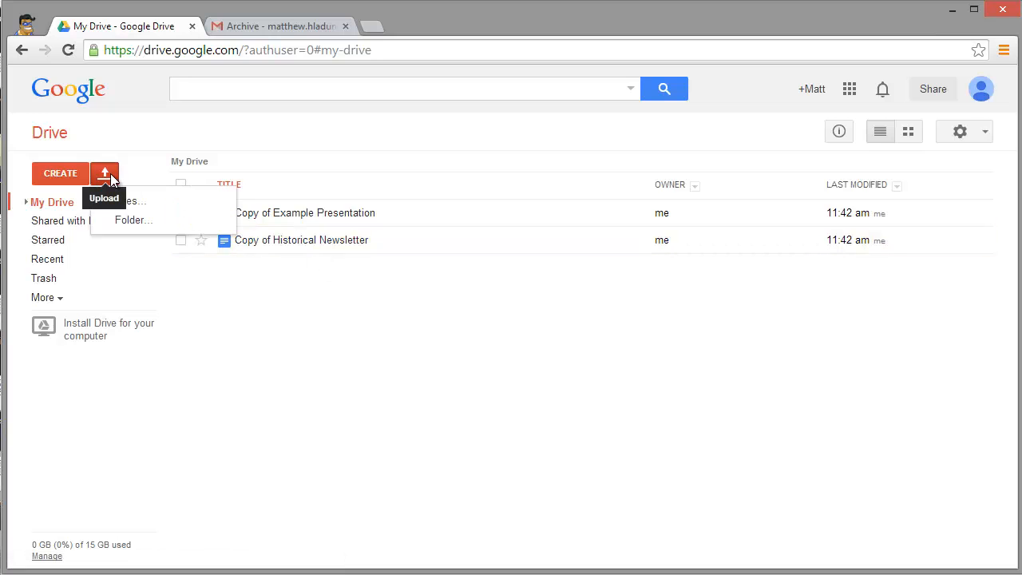
left_click(130, 222)
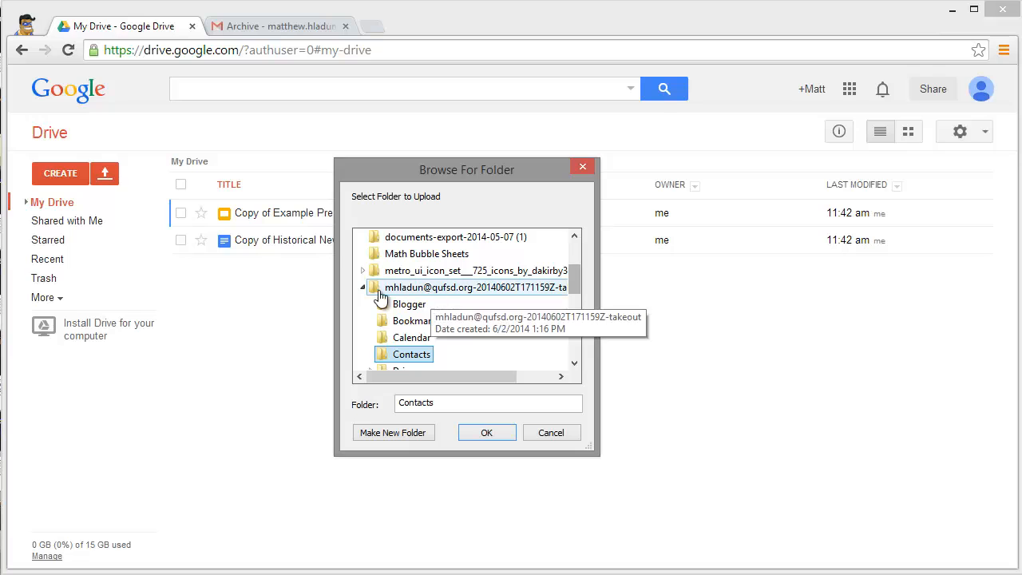
left_click(360, 288)
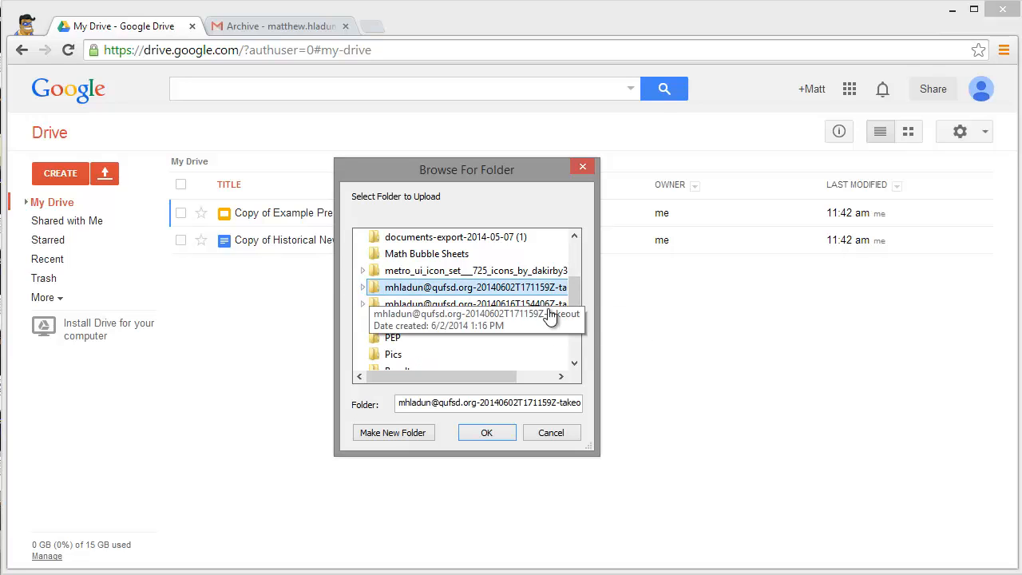
left_click(363, 304)
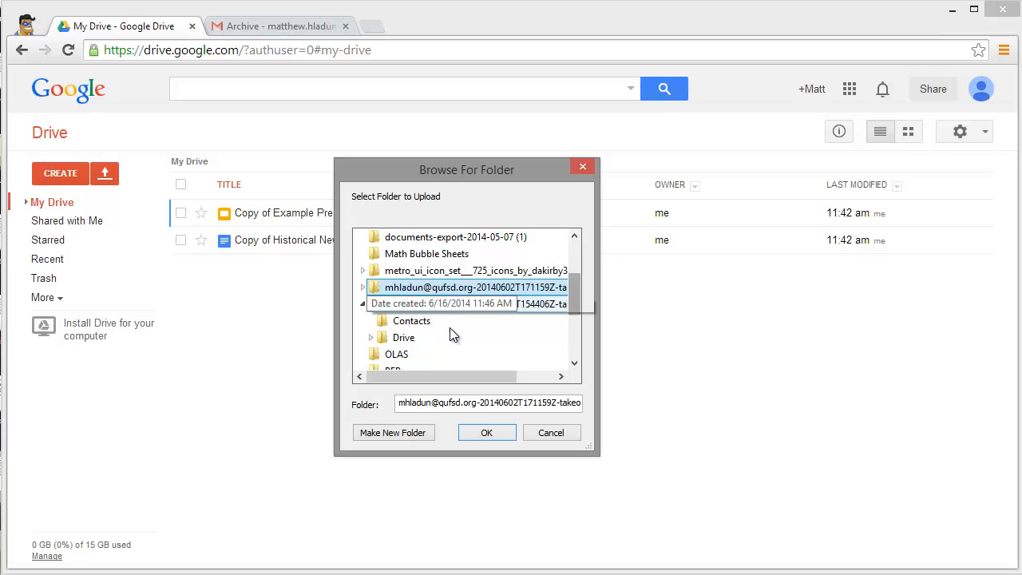
left_click(372, 337)
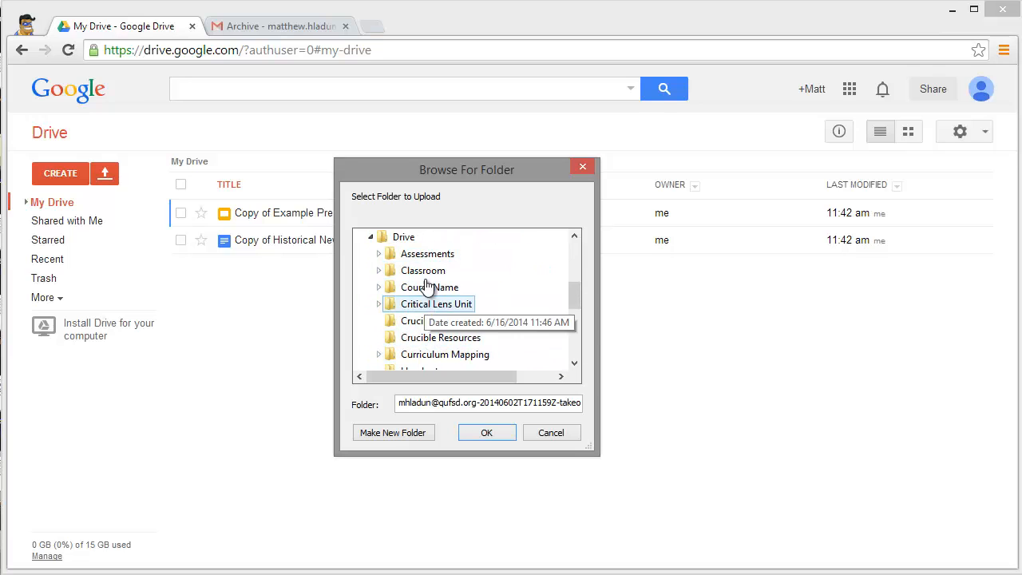
left_click(403, 237)
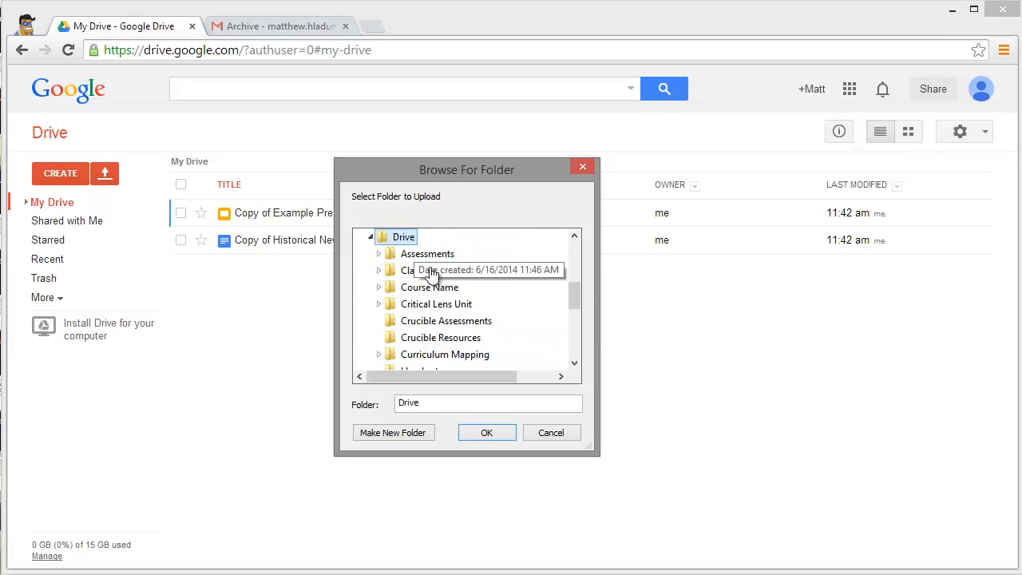
left_click(484, 433)
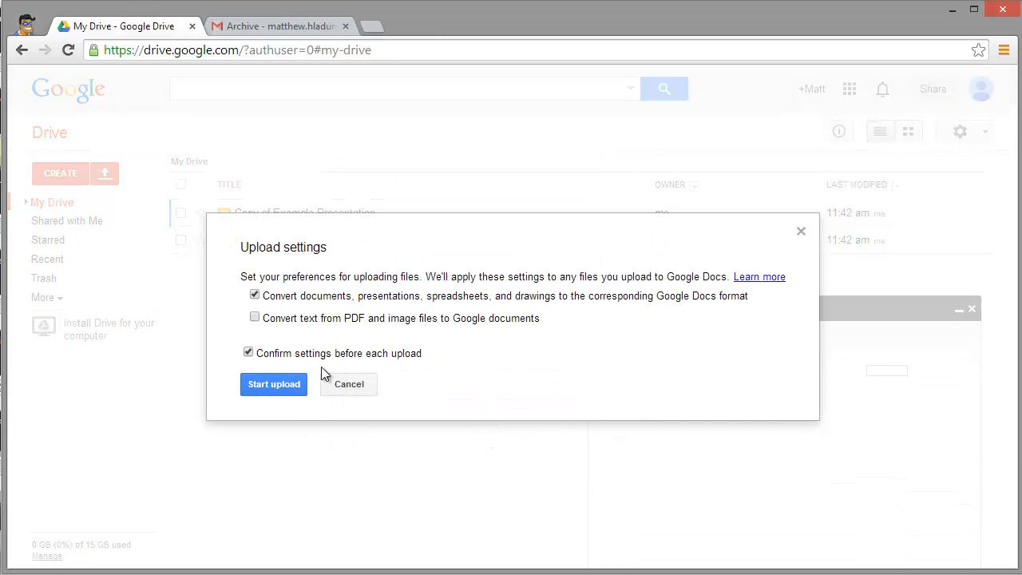
- Start uploading the 74-item Drive folder, watch its progress, then return to Gmail
left_click(275, 387)
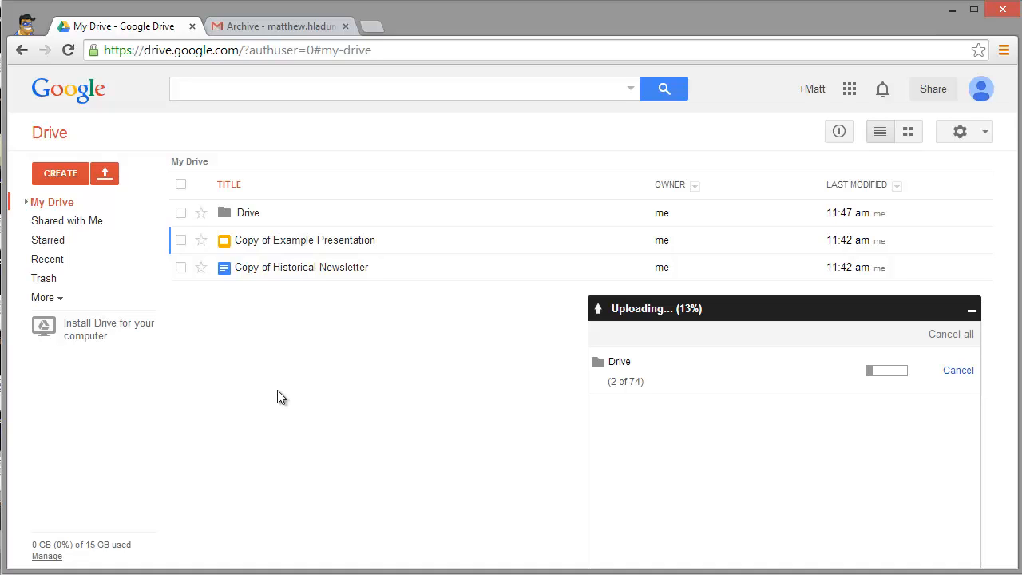
left_click(250, 213)
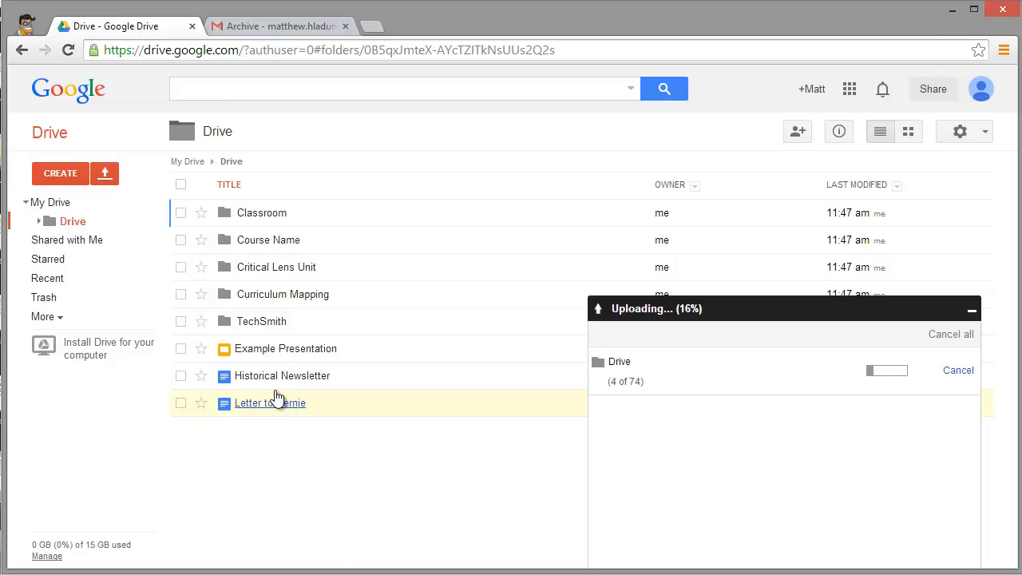
left_click(282, 28)
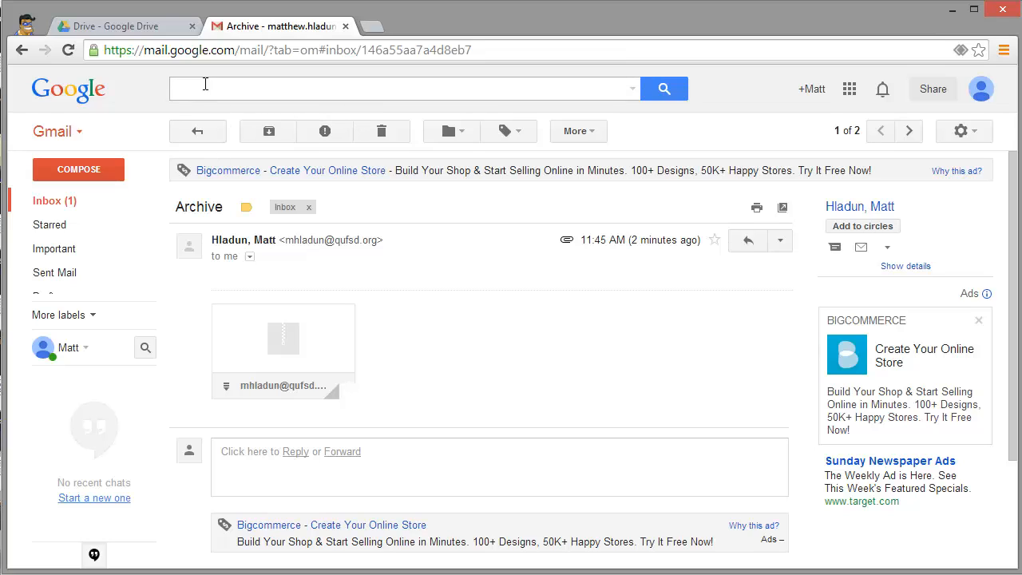
- Import All Contacts.vcf from the export's Contacts folder via Contacts > More > Import
left_click(77, 133)
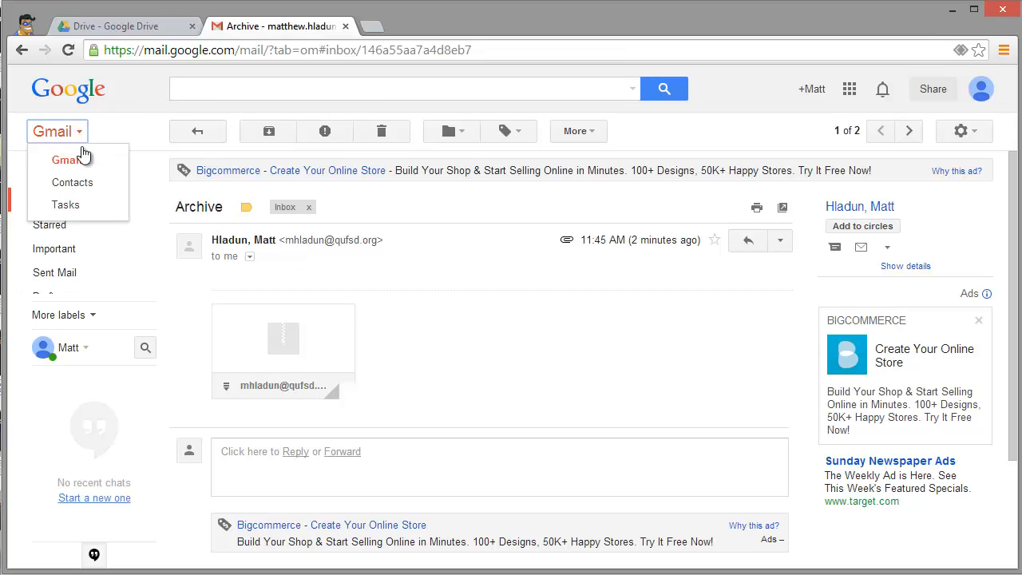
left_click(72, 183)
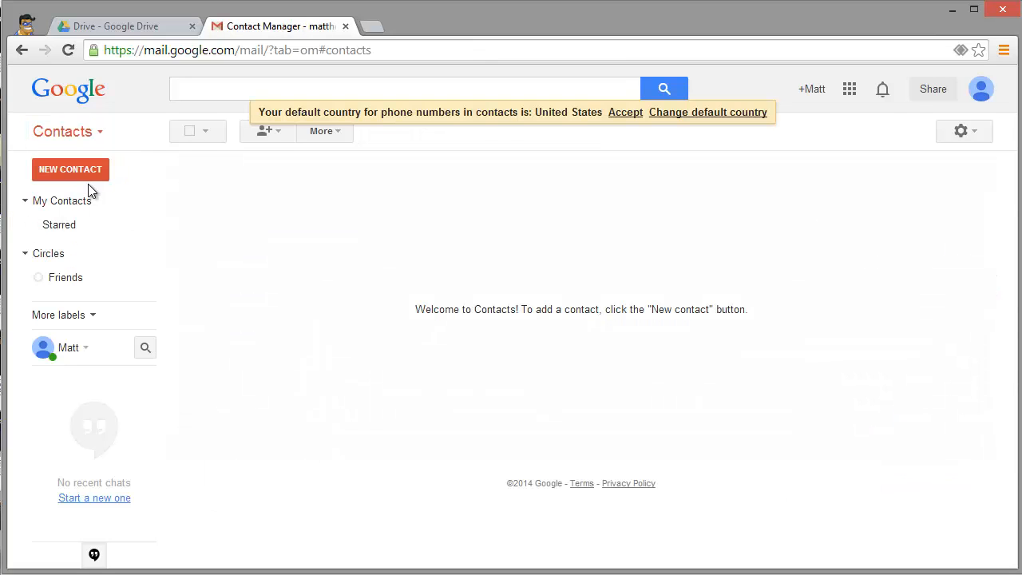
left_click(329, 133)
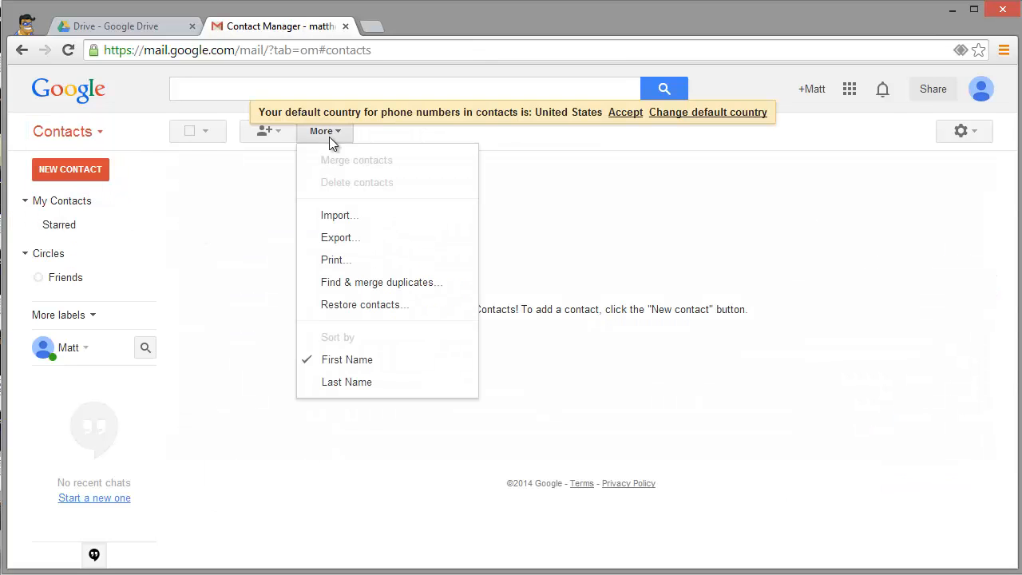
left_click(336, 216)
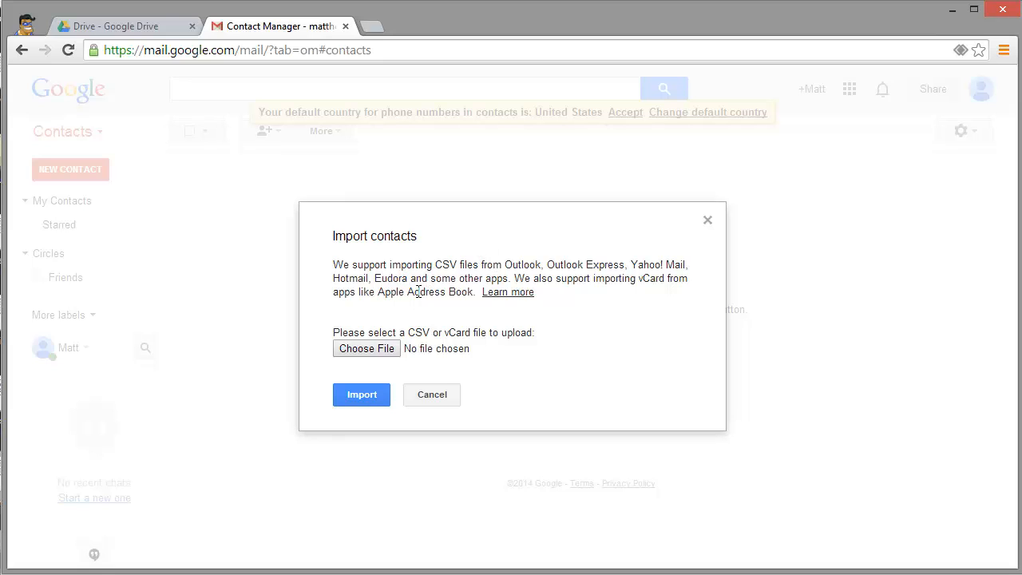
left_click(384, 348)
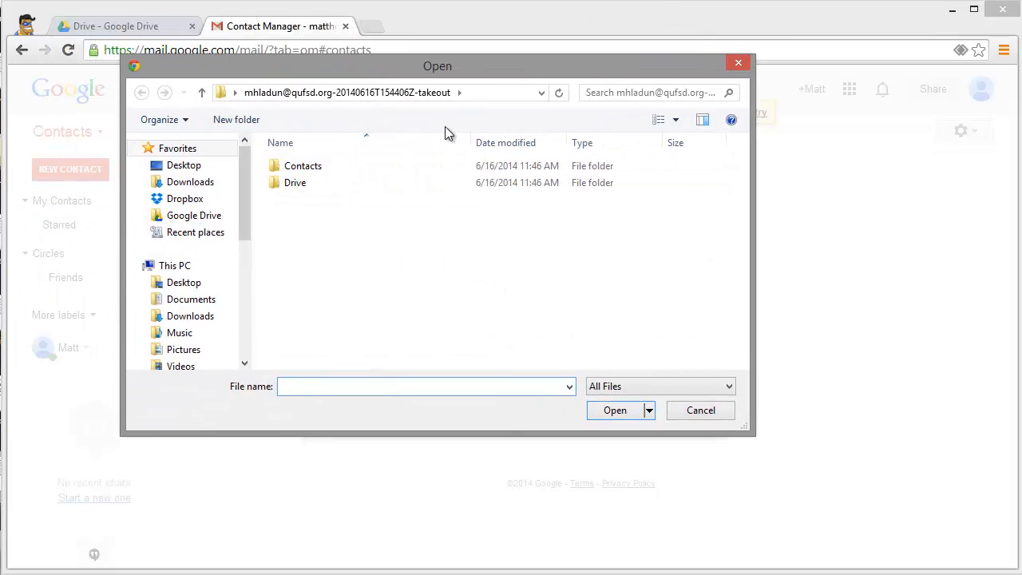
double_click(333, 166)
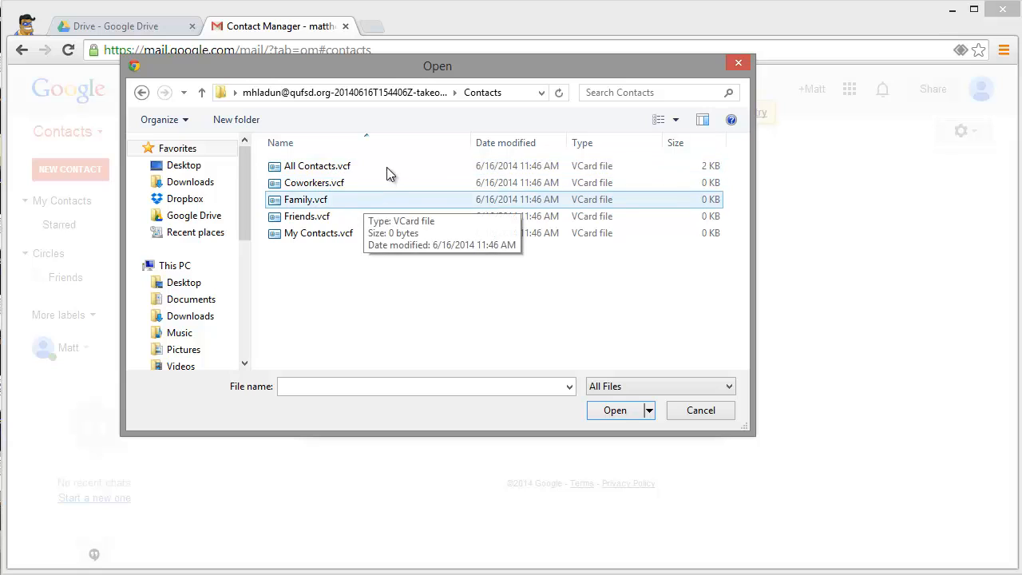
left_click(314, 168)
left_click(613, 411)
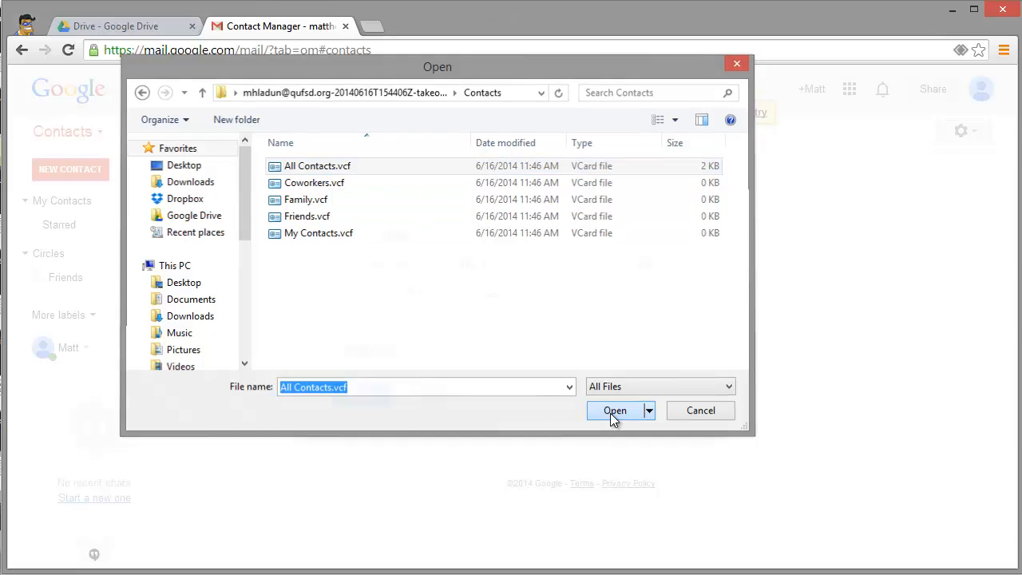
left_click(359, 394)
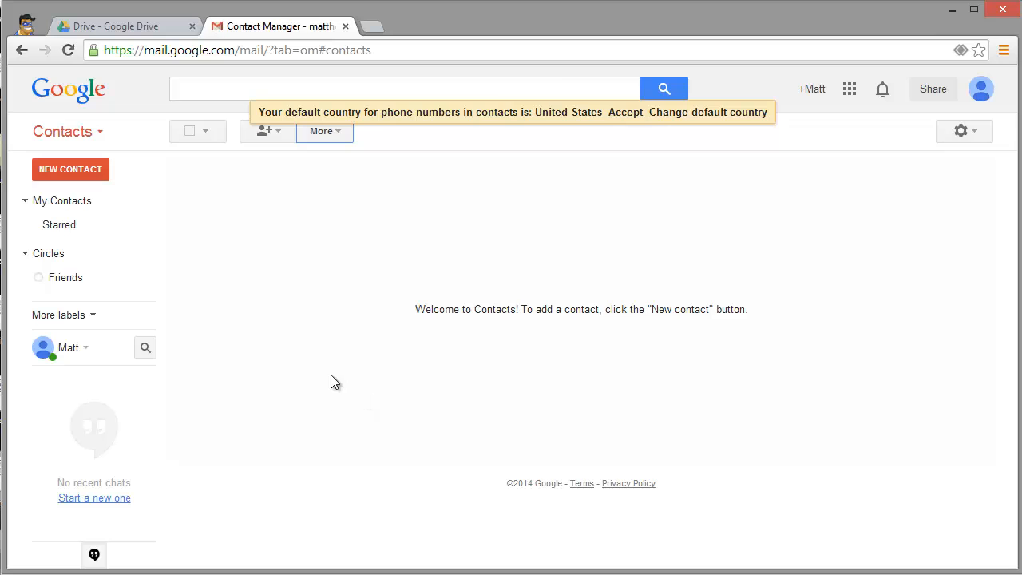
- Check the 17 contacts under Imported 6/16/14 and My Contacts, then return to Drive
scroll(358, 327, "down", 2)
scroll(358, 329, "up", 2)
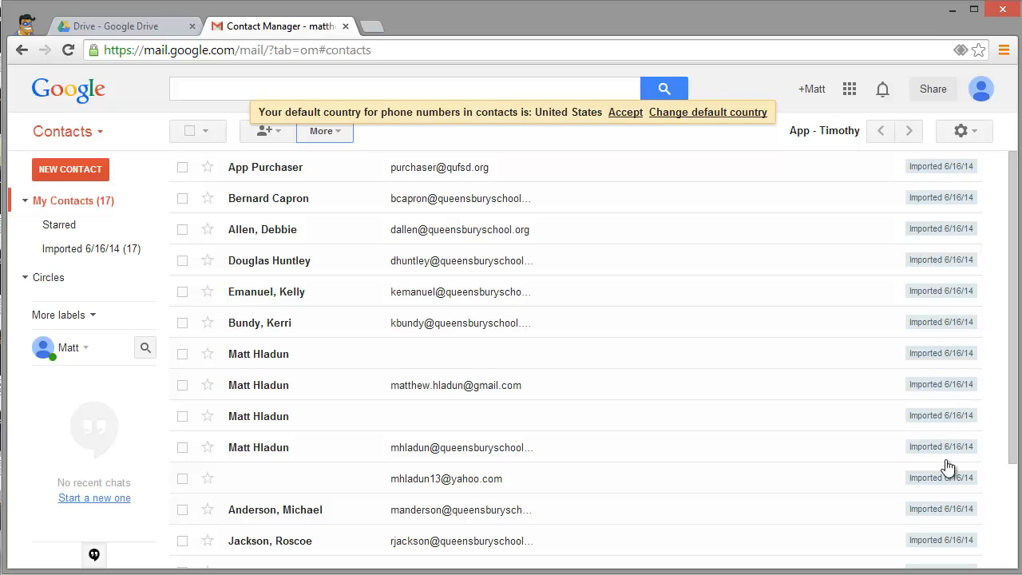
left_click(75, 252)
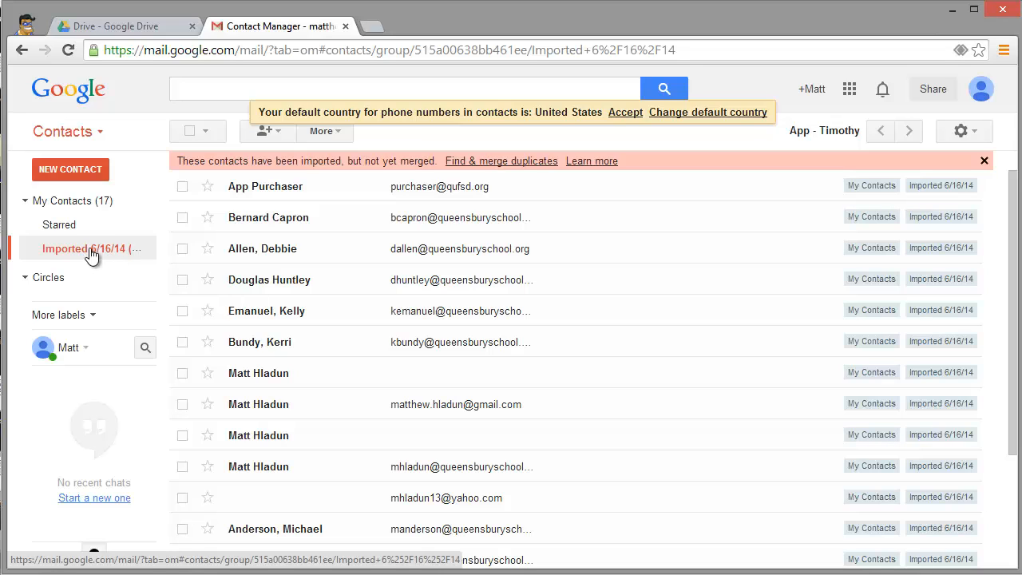
left_click(75, 203)
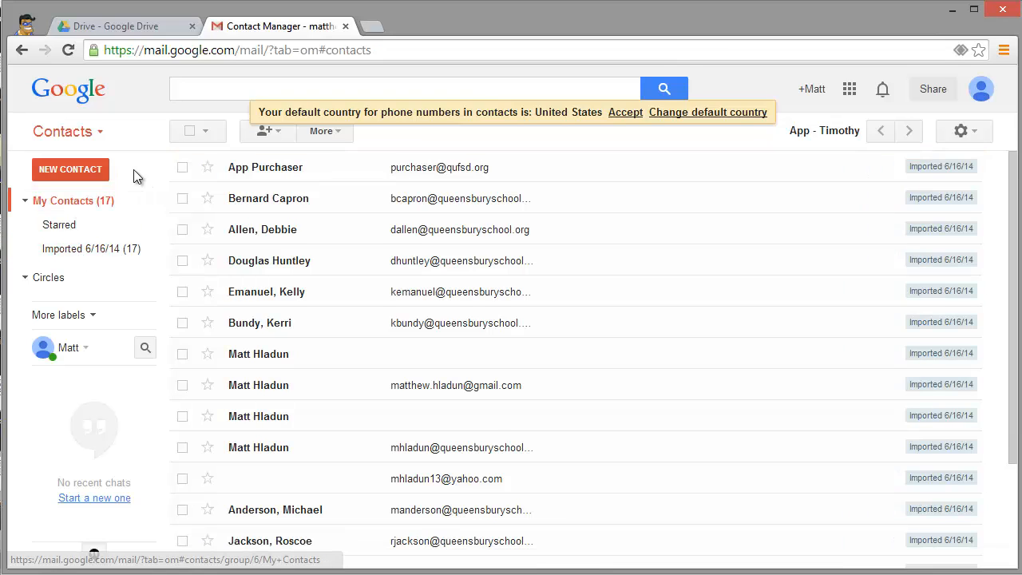
left_click(139, 29)
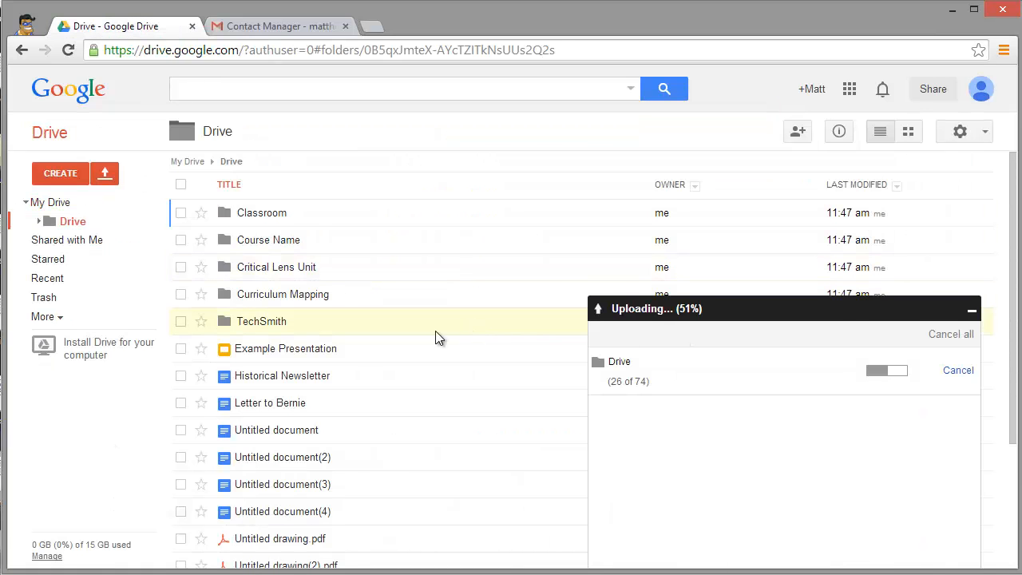
- Wait for the Drive folder upload to finish, with all restored folders and documents listed
scroll(338, 353, "down", 2)
scroll(338, 354, "up", 2)
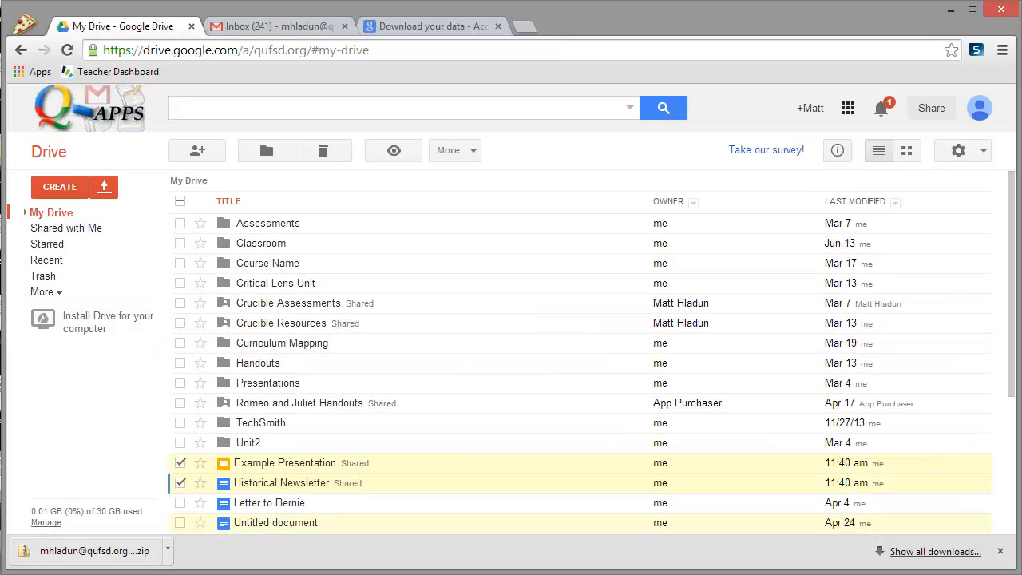
- Share only Example Presentation with the user's queensburyschool.org address, keeping Can edit access
scroll(442, 455, "down", 2)
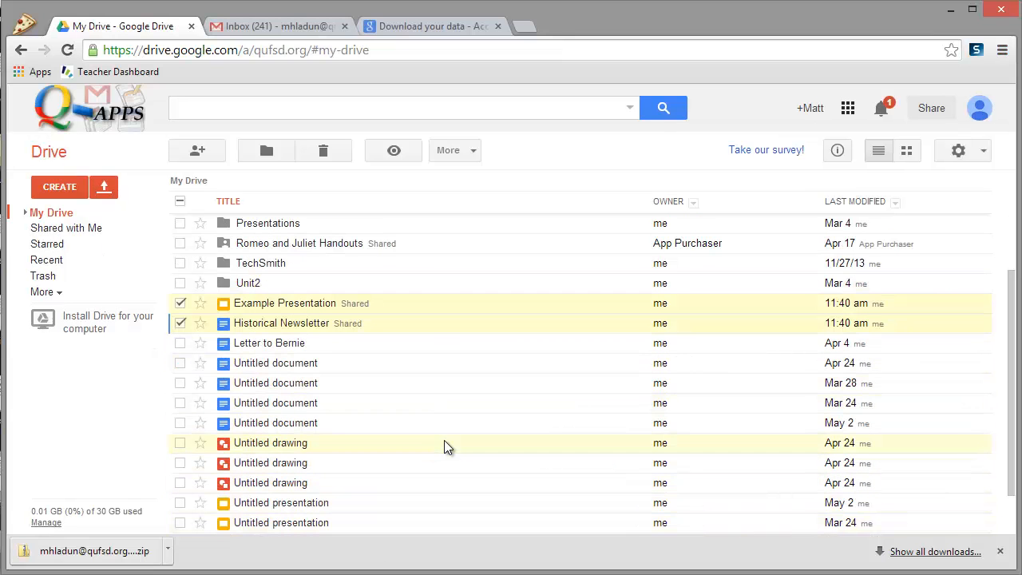
left_click(182, 323)
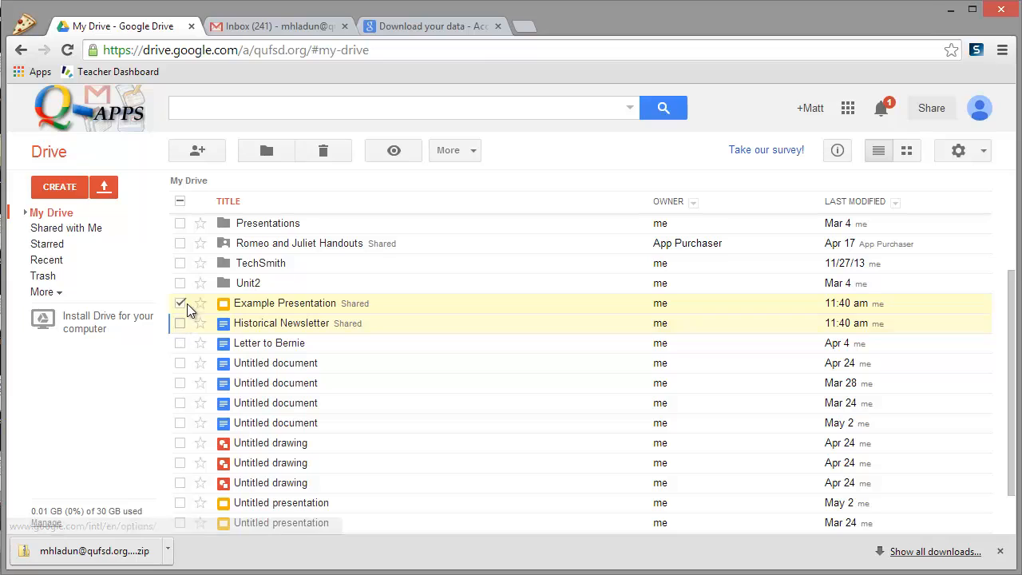
left_click(463, 153)
mouse_move(498, 239)
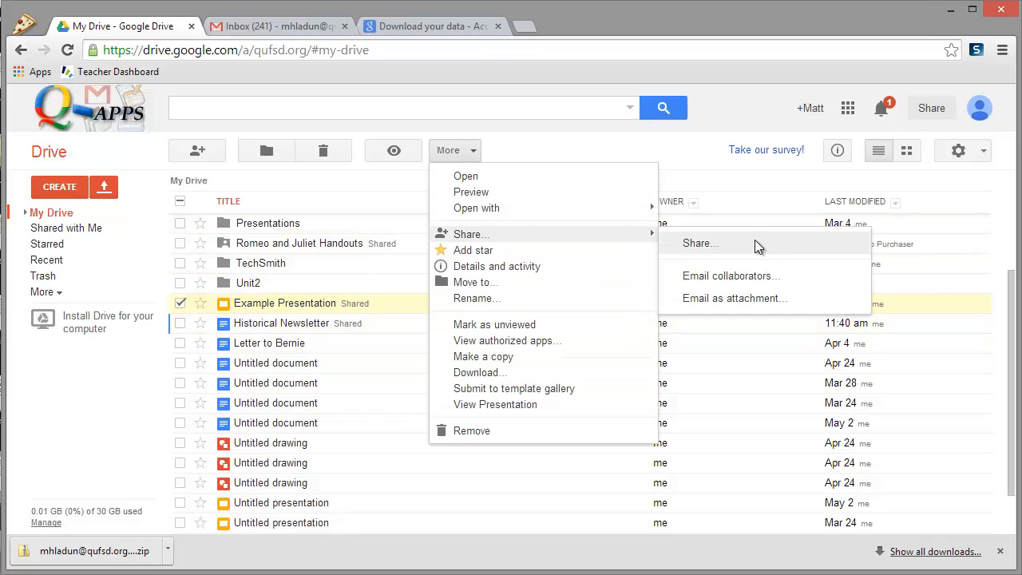
left_click(757, 247)
left_click(402, 445)
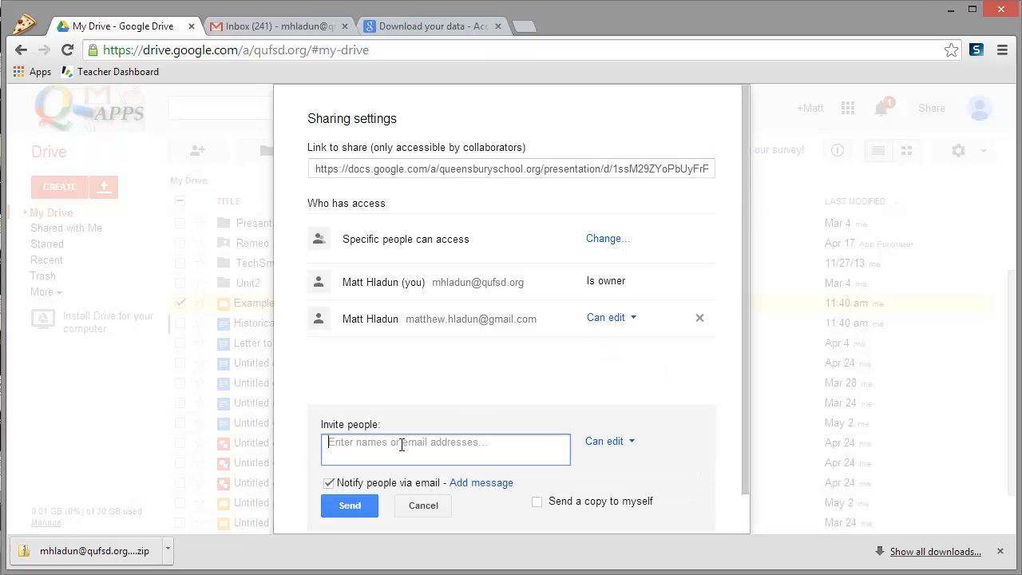
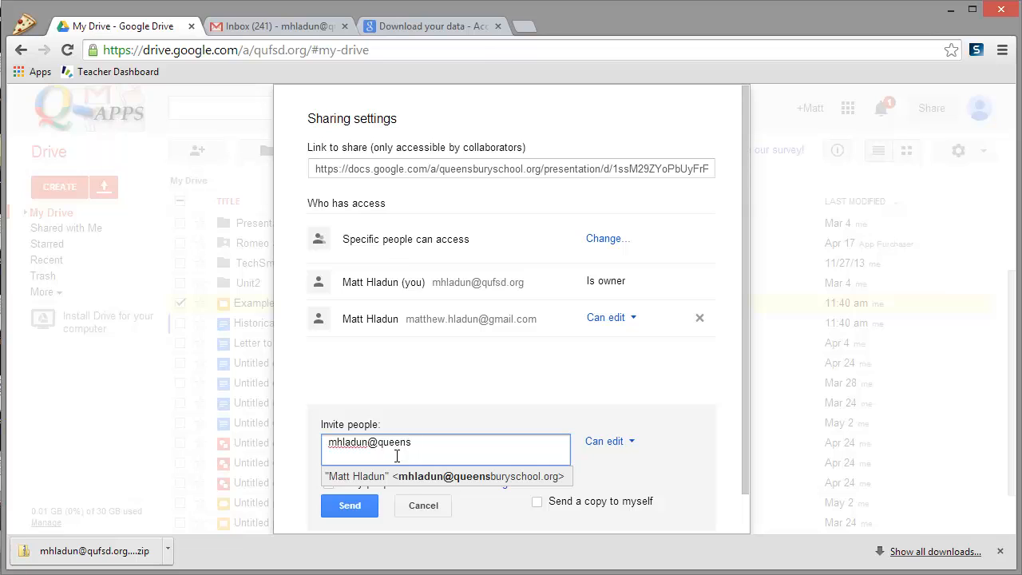
left_click(399, 475)
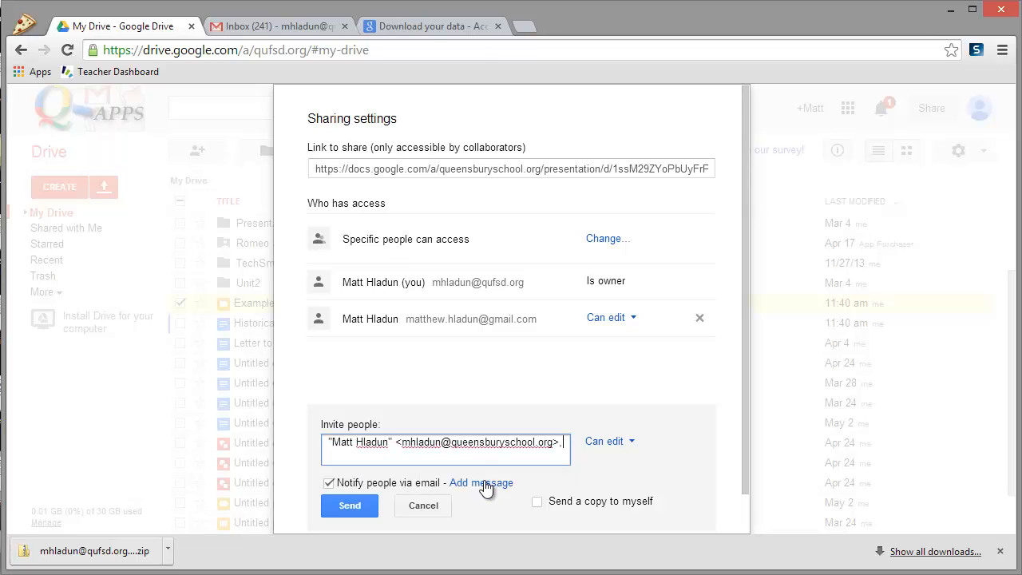
left_click(601, 448)
left_click(602, 452)
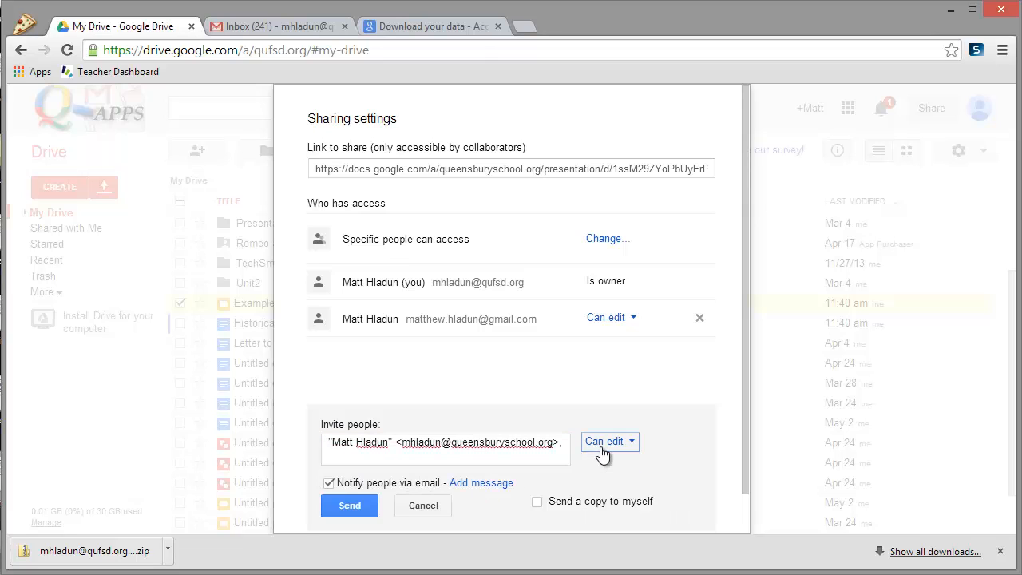
left_click(358, 510)
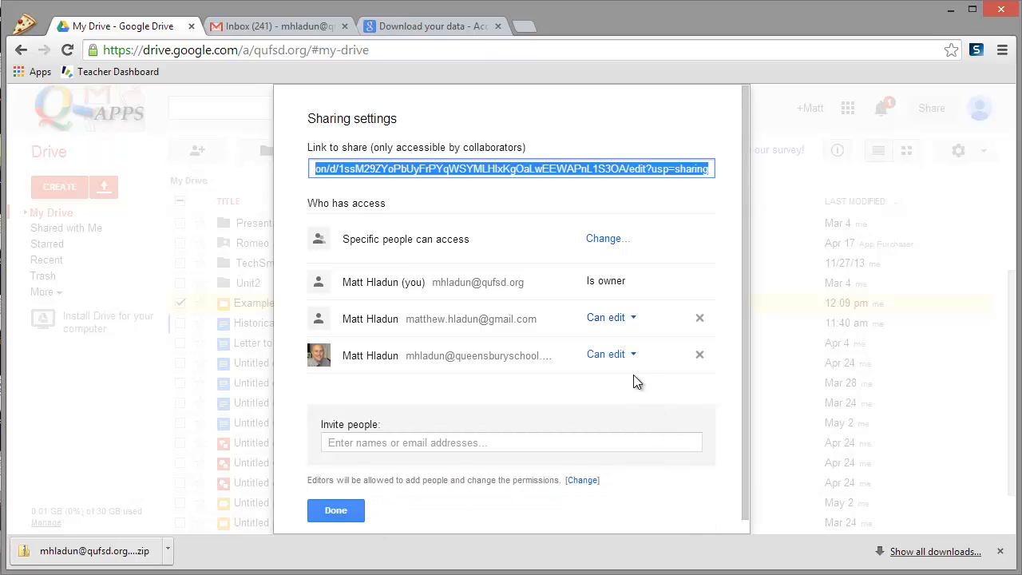
- Change the new collaborator's role to Is owner, save, confirm, and close sharing
left_click(620, 355)
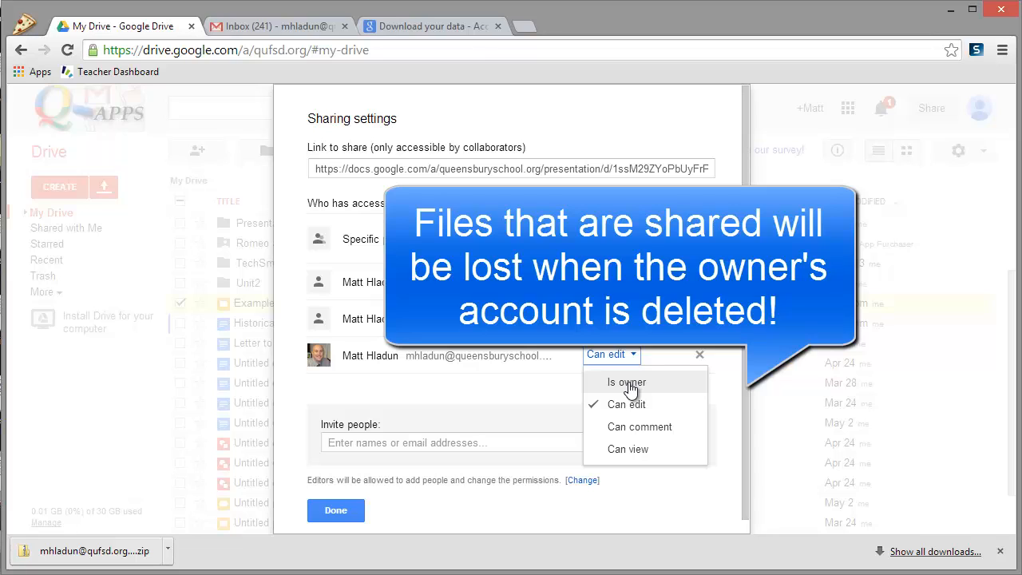
left_click(629, 383)
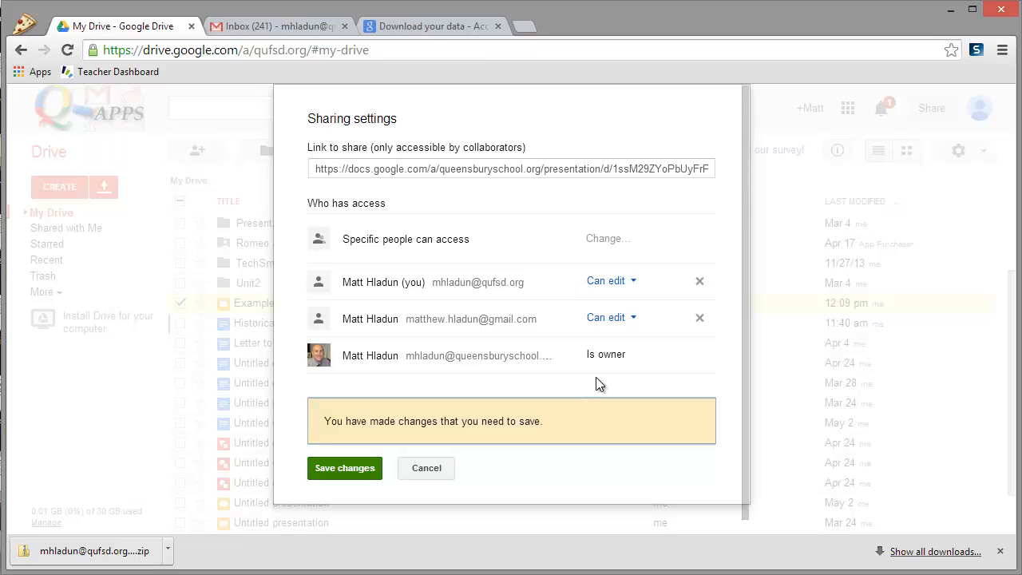
left_click(356, 470)
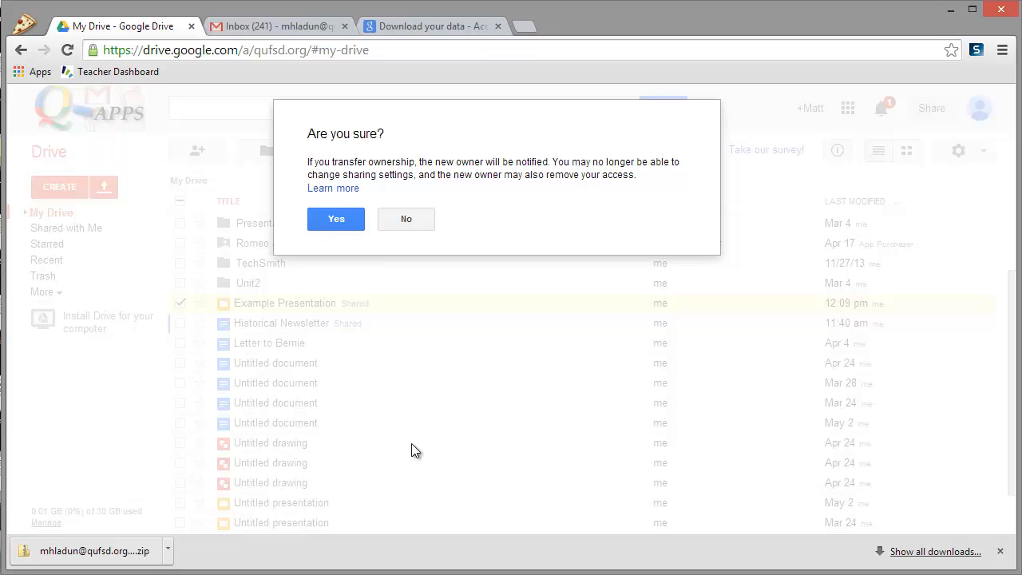
left_click(350, 225)
left_click(364, 527)
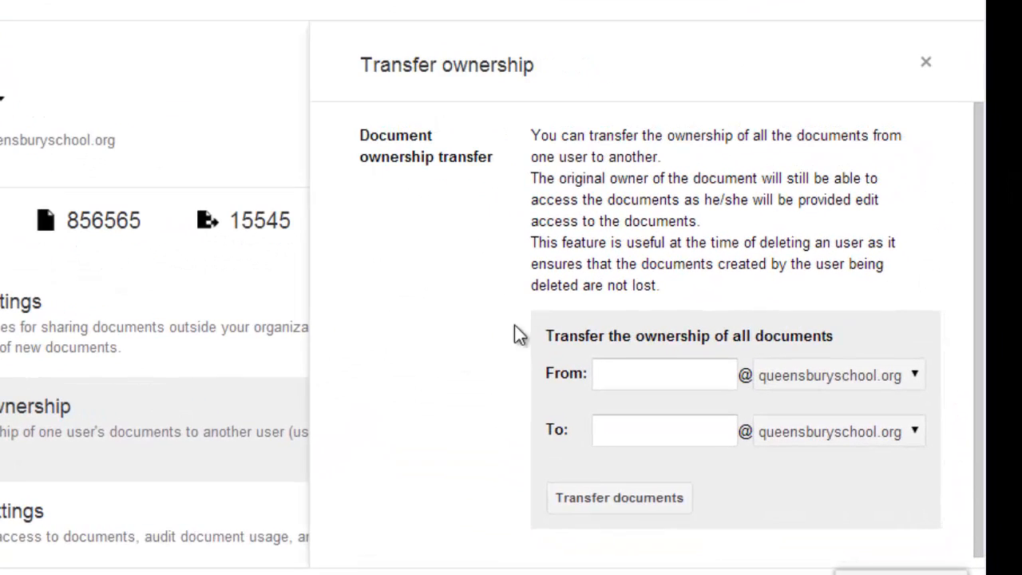
- Enter the user's username as both From and To accounts, with To domain qufsd.org
left_click(630, 374)
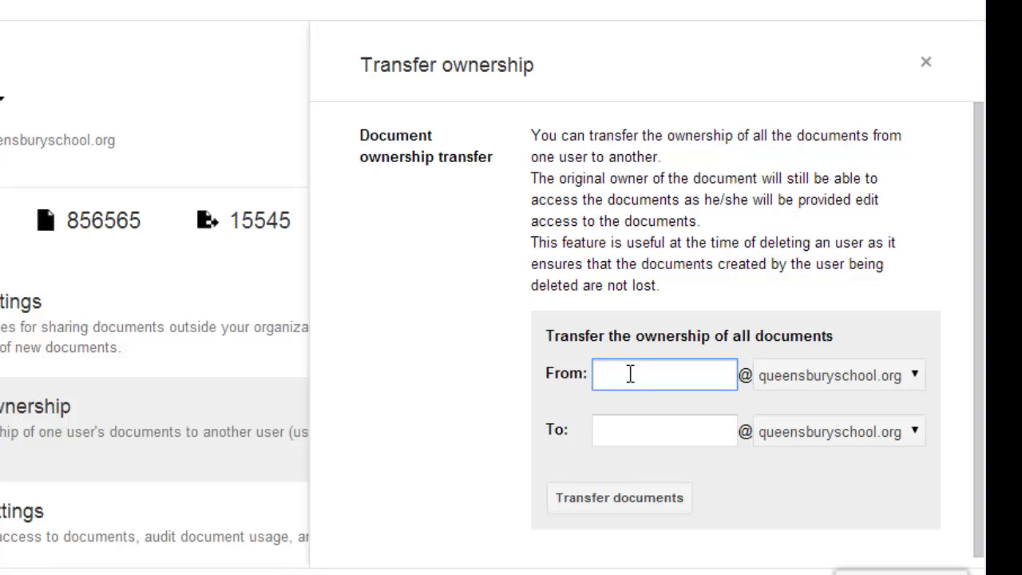
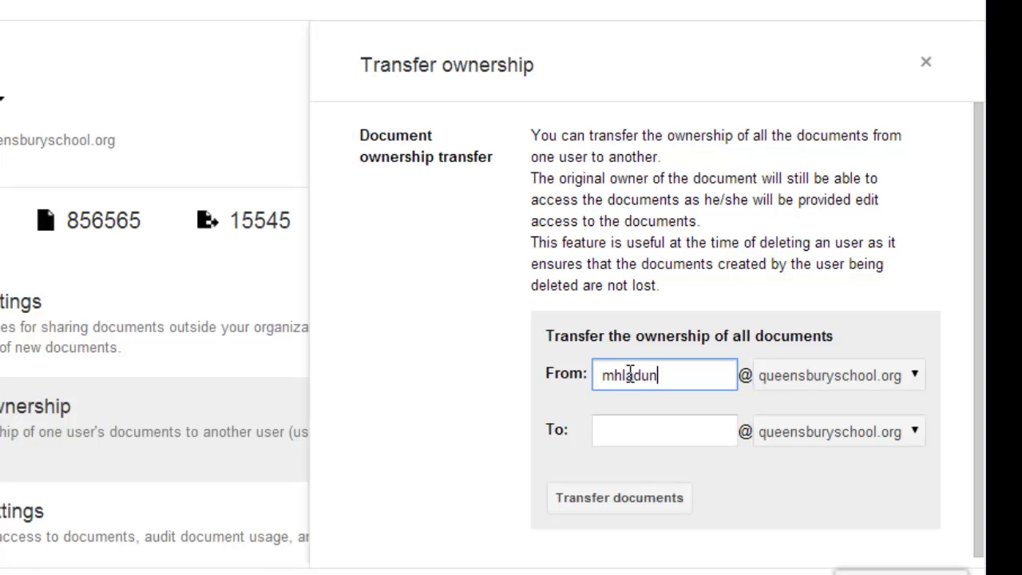
left_click(668, 435)
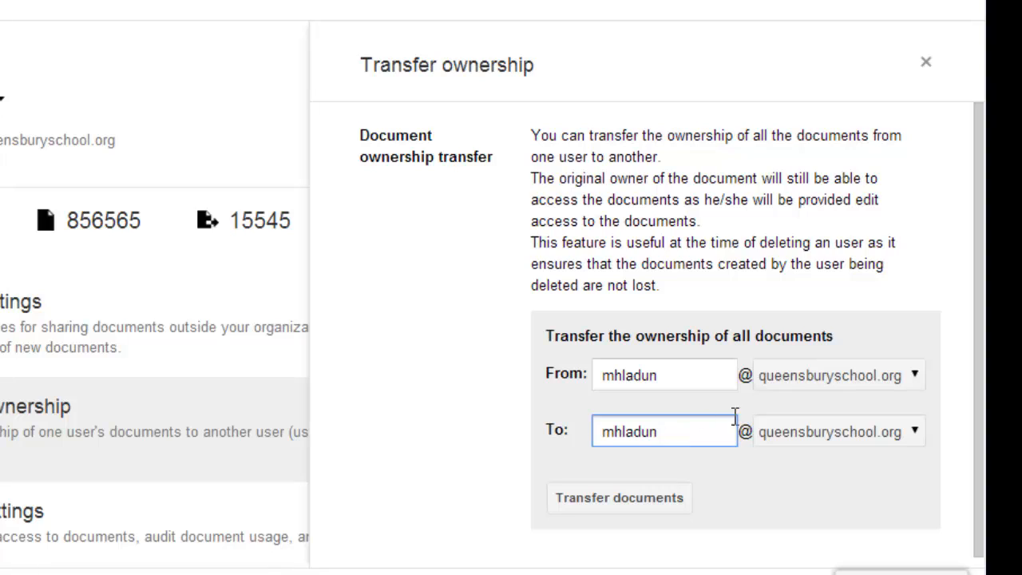
left_click(812, 431)
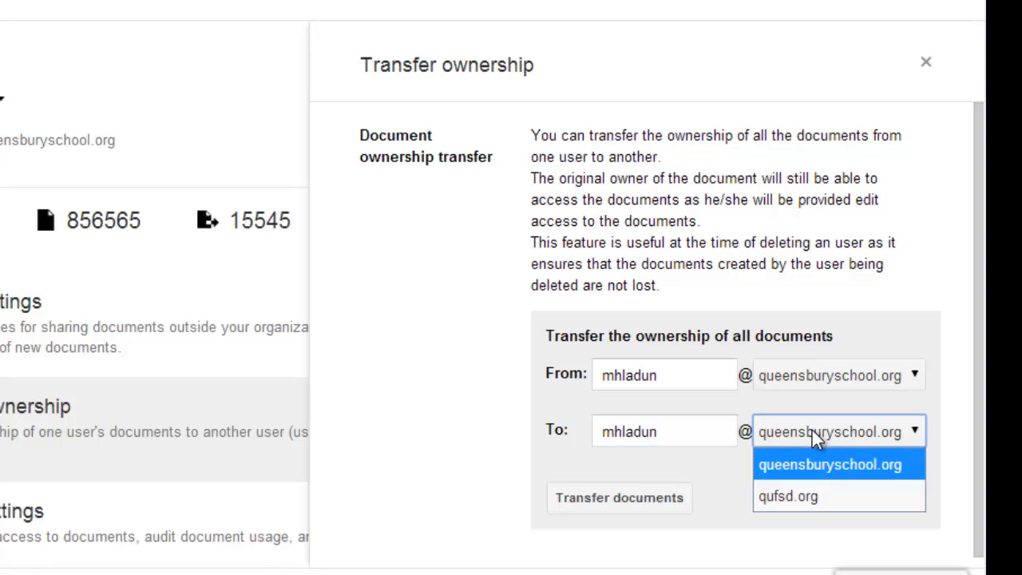
left_click(809, 492)
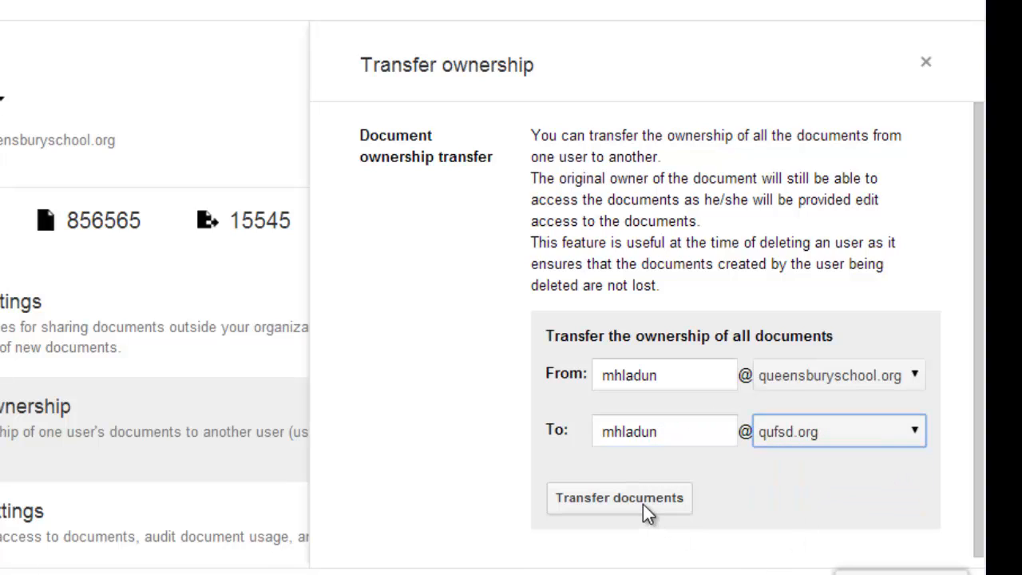